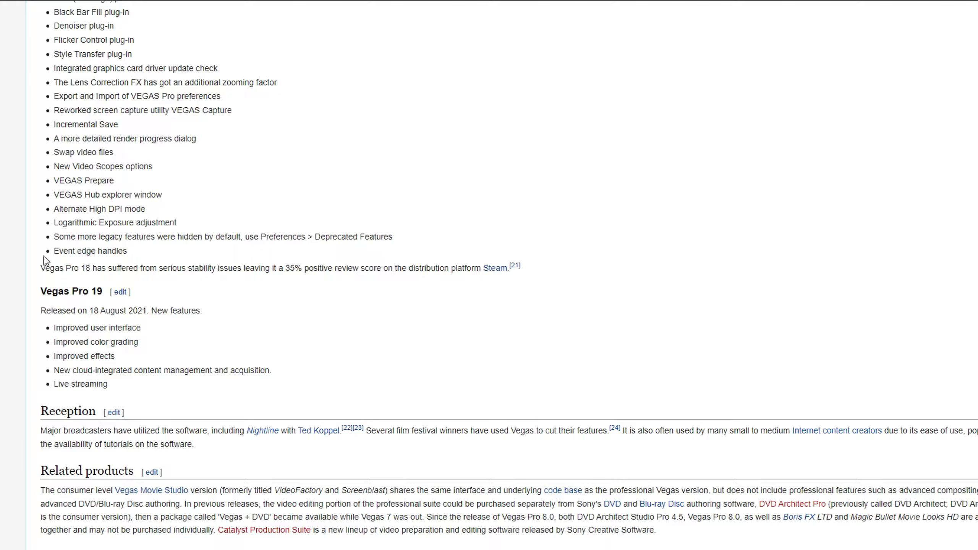
{"action": "scroll", "coordinate": [262, 291], "scroll_direction": "down", "scroll_amount": 1}
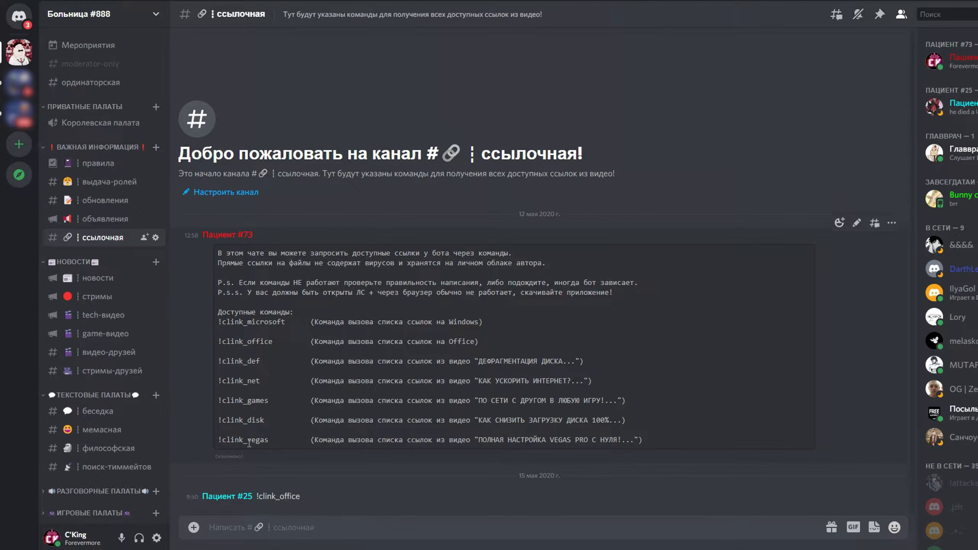
Send the listed !clink_vegas command in the ссылочная channel and open the direct message with the reply.
{"action": "left_click_drag", "start_coordinate": [270, 440], "coordinate": [215, 443]}
{"action": "key", "text": "ctrl+c"}
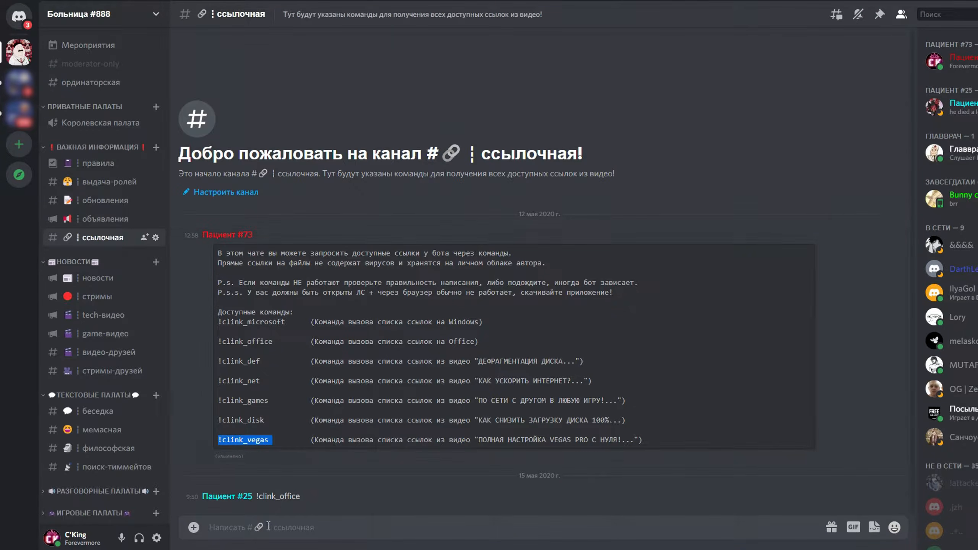
{"action": "key", "text": "ctrl+v"}
{"action": "key", "text": "Return"}
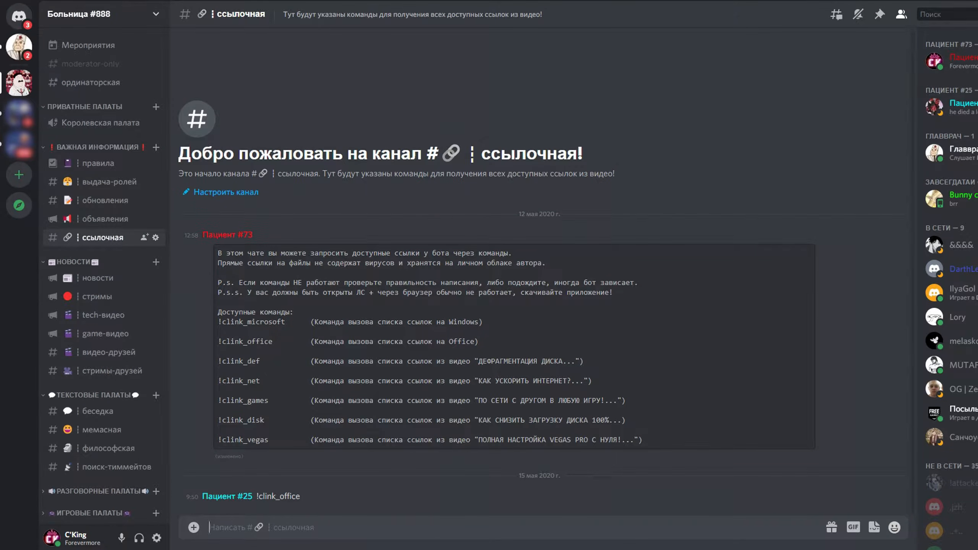
{"action": "left_click", "coordinate": [28, 41]}
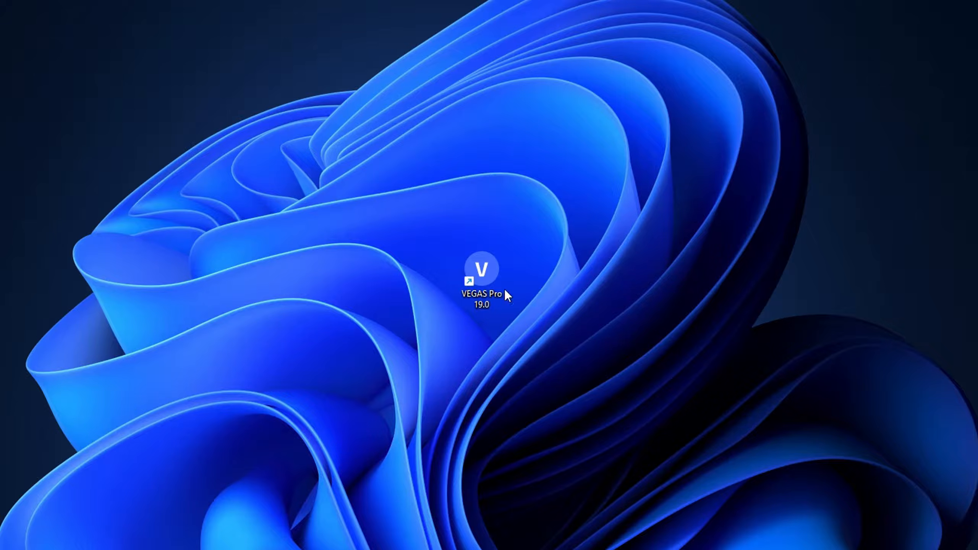
Launch VEGAS Pro 19.0 and create a folder named Vegas Pro on local disk D in File Explorer.
{"action": "double_click", "coordinate": [484, 270]}
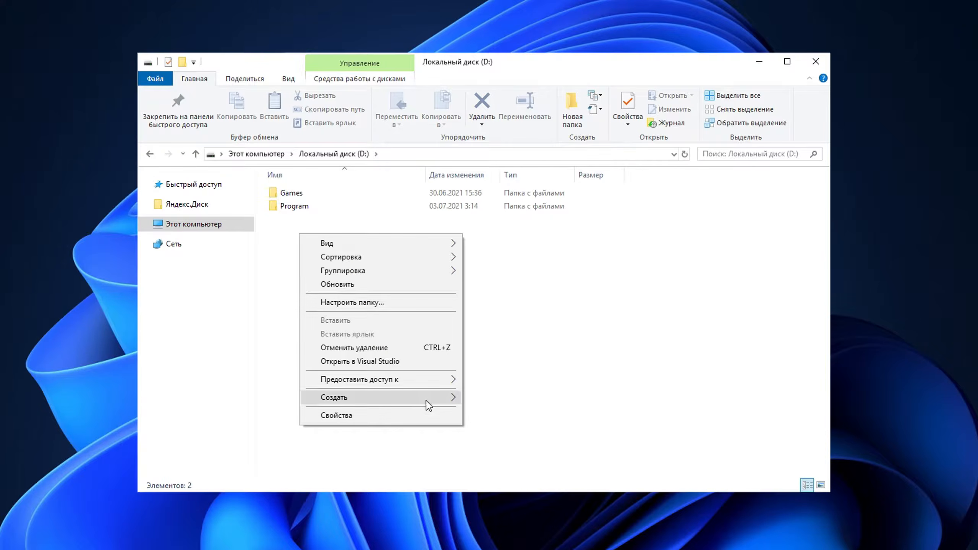
{"action": "mouse_move", "coordinate": [428, 403]}
{"action": "left_click", "coordinate": [503, 401]}
{"action": "type", "text": "Vegas P"}
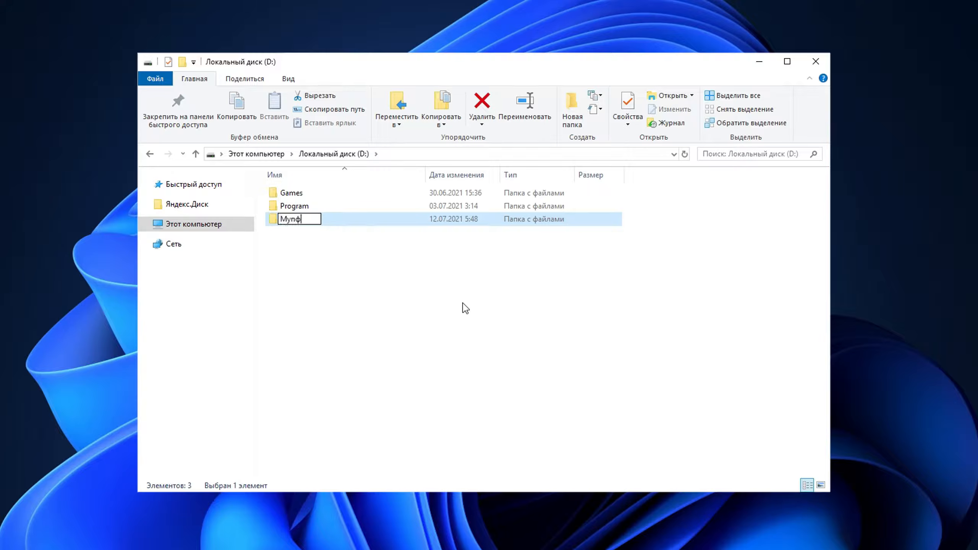
{"action": "type", "text": "ro"}
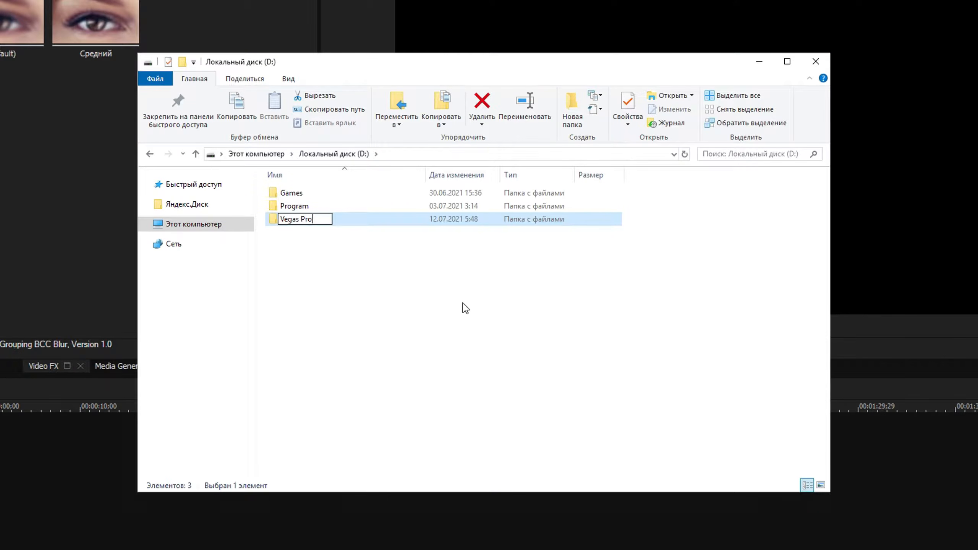
{"action": "key", "text": "Return"}
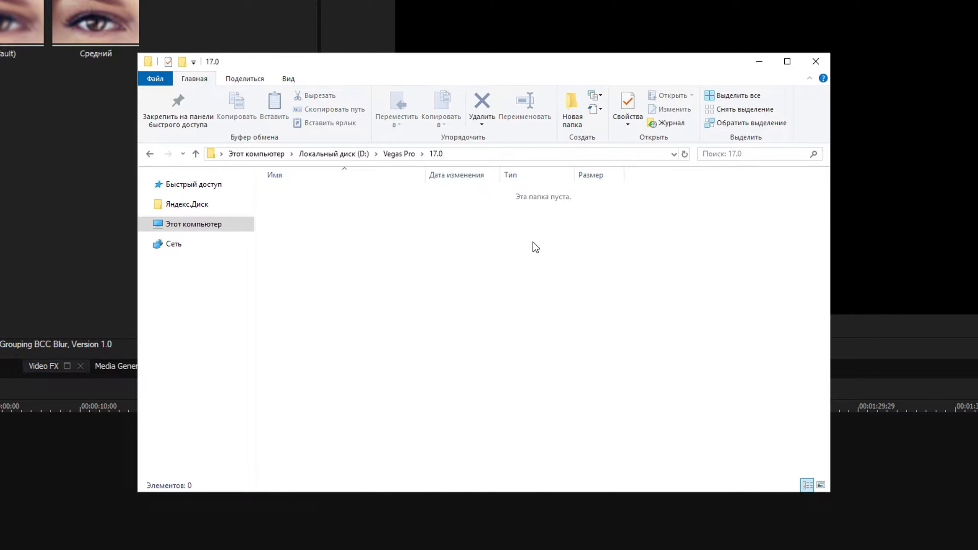
Create a folder named Prerendered files inside the 17.0 subfolder of Vegas Pro.
{"action": "right_click", "coordinate": [517, 236]}
{"action": "mouse_move", "coordinate": [636, 404]}
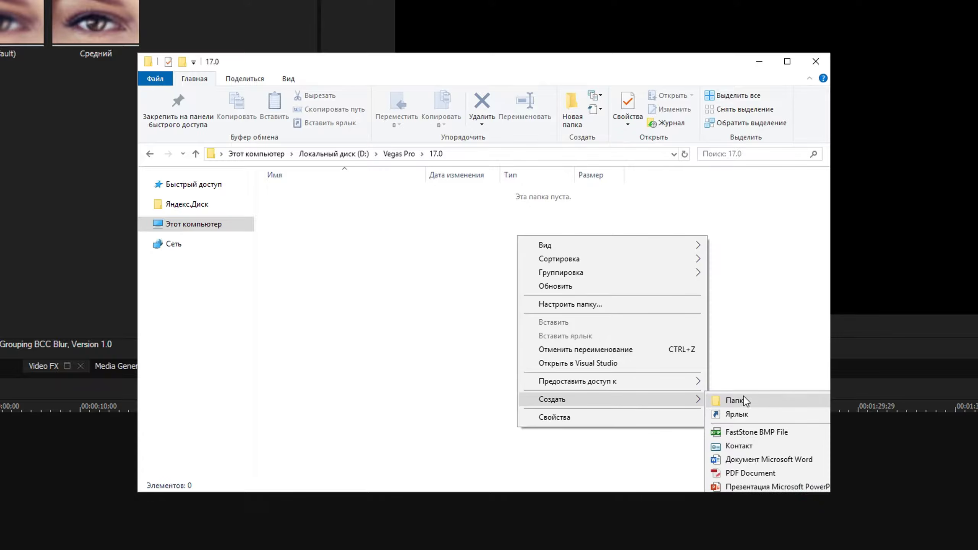
{"action": "left_click", "coordinate": [744, 400]}
{"action": "type", "text": "Prerendered gi"}
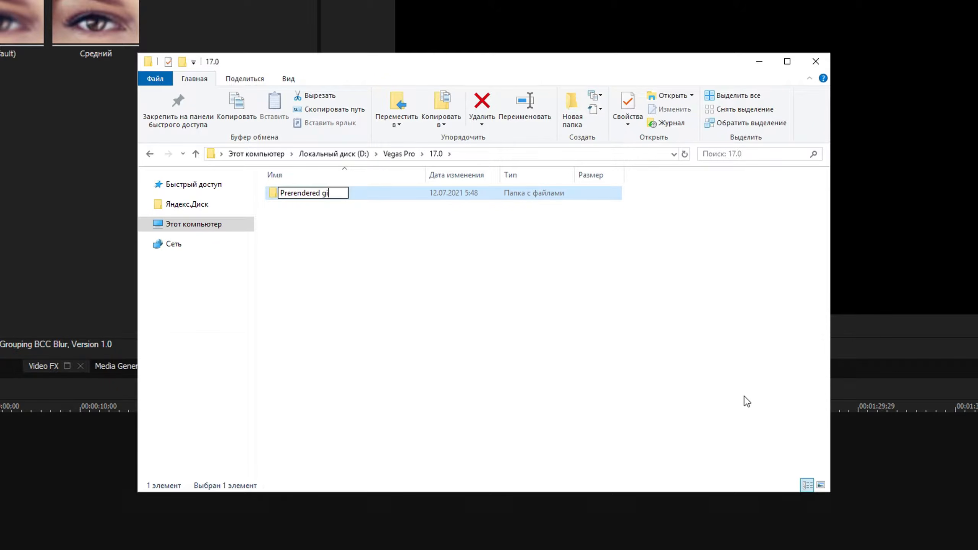
{"action": "key", "text": "BackSpace"}
{"action": "key", "text": "BackSpace"}
{"action": "type", "text": "files"}
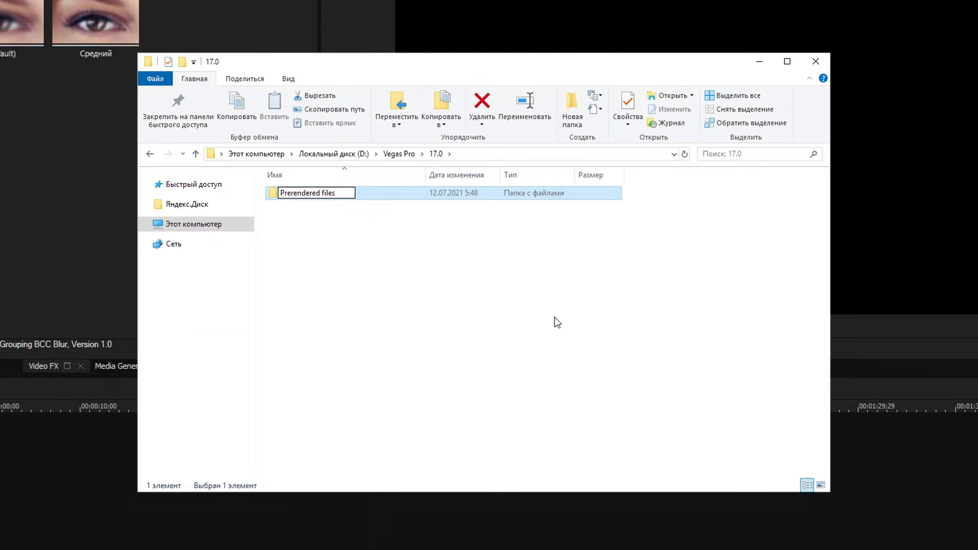
Create a second folder named Recorded files inside the 17.0 folder.
{"action": "right_click", "coordinate": [405, 238]}
{"action": "mouse_move", "coordinate": [555, 407]}
{"action": "left_click", "coordinate": [663, 399]}
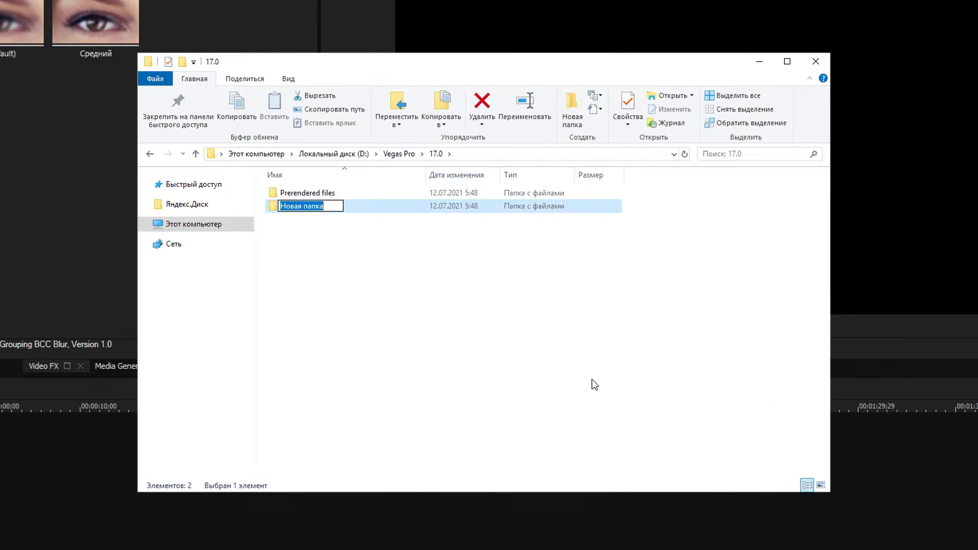
{"action": "type", "text": "Record"}
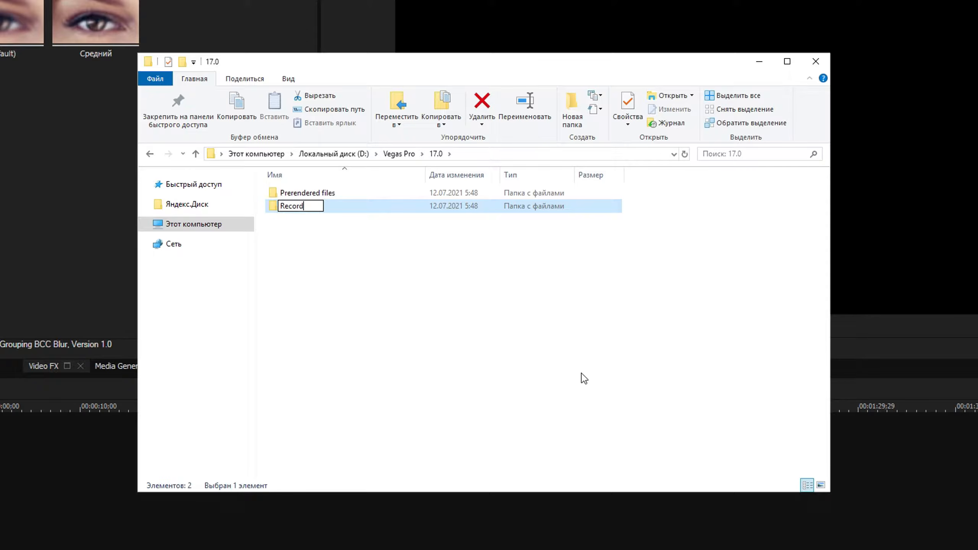
{"action": "type", "text": "ed files"}
{"action": "key", "text": "Return"}
Create a third folder named Temporary files in 17.0 and select all three folders.
{"action": "right_click", "coordinate": [439, 269]}
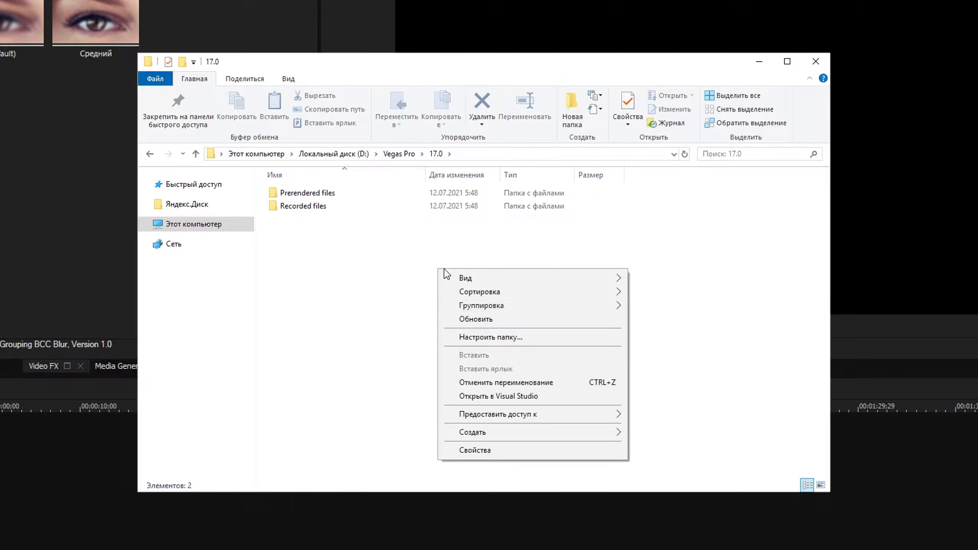
{"action": "mouse_move", "coordinate": [613, 432]}
{"action": "left_click", "coordinate": [655, 249]}
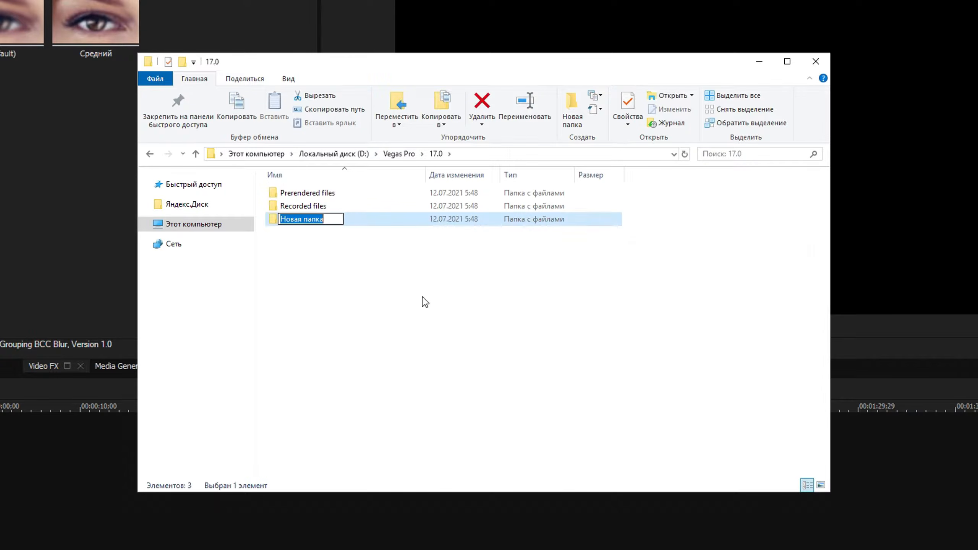
{"action": "type", "text": "Temporar"}
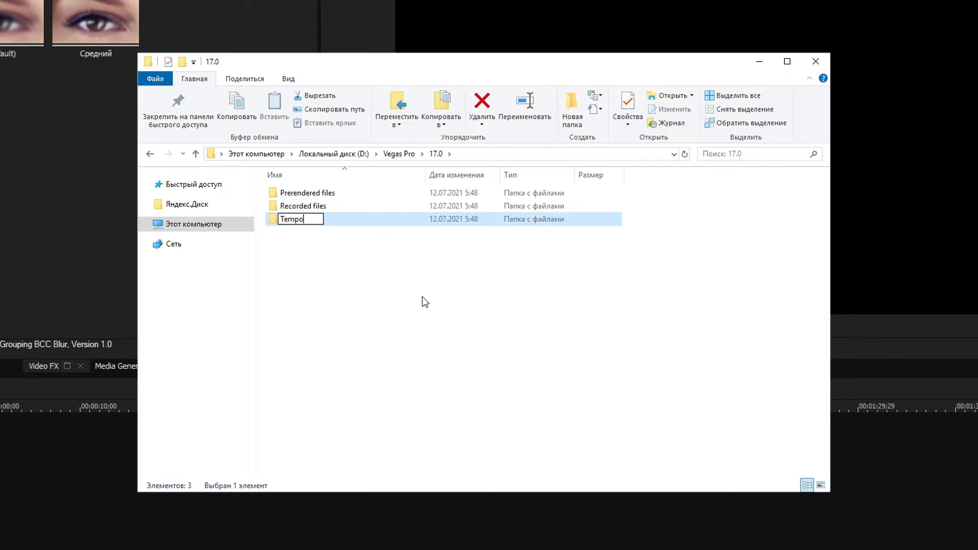
{"action": "type", "text": "y files"}
{"action": "key", "text": "Return"}
{"action": "left_click_drag", "start_coordinate": [425, 302], "coordinate": [258, 183]}
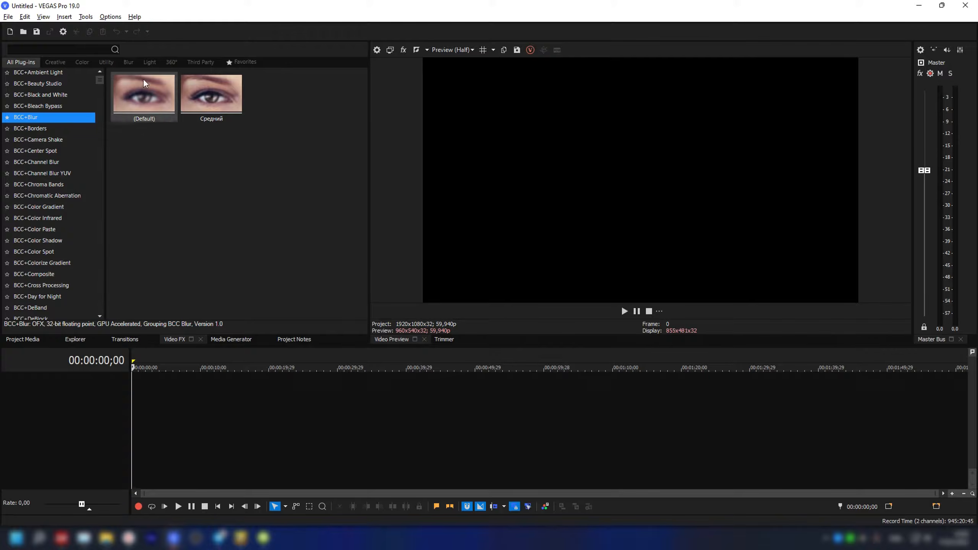
In VEGAS Pro, examine the temporary files folder path in the general preferences.
{"action": "left_click", "coordinate": [110, 16]}
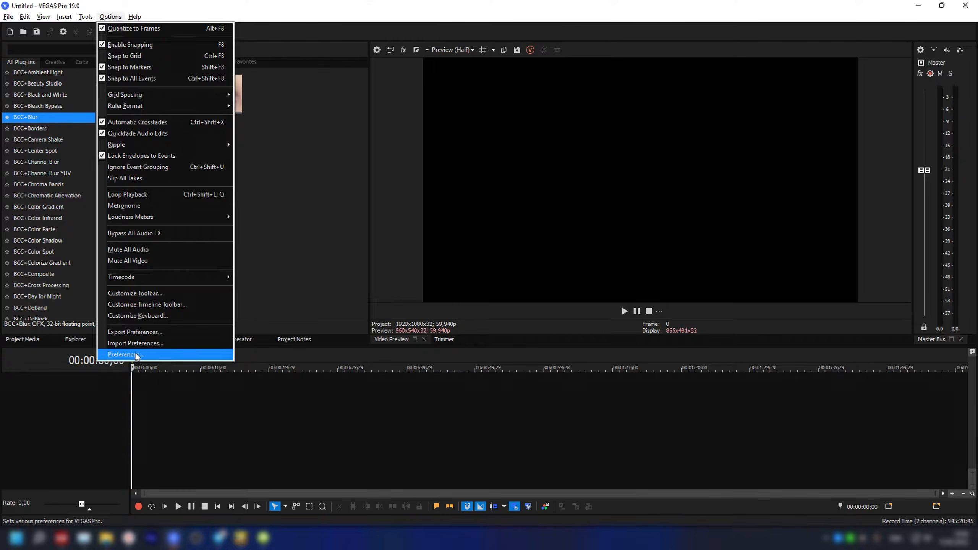
{"action": "left_click", "coordinate": [136, 354]}
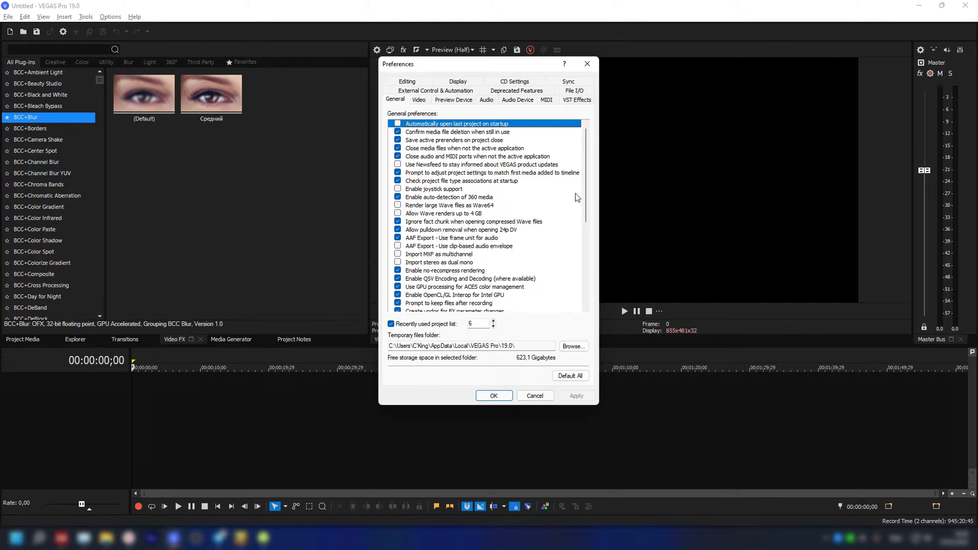
{"action": "left_click_drag", "start_coordinate": [516, 346], "coordinate": [474, 345]}
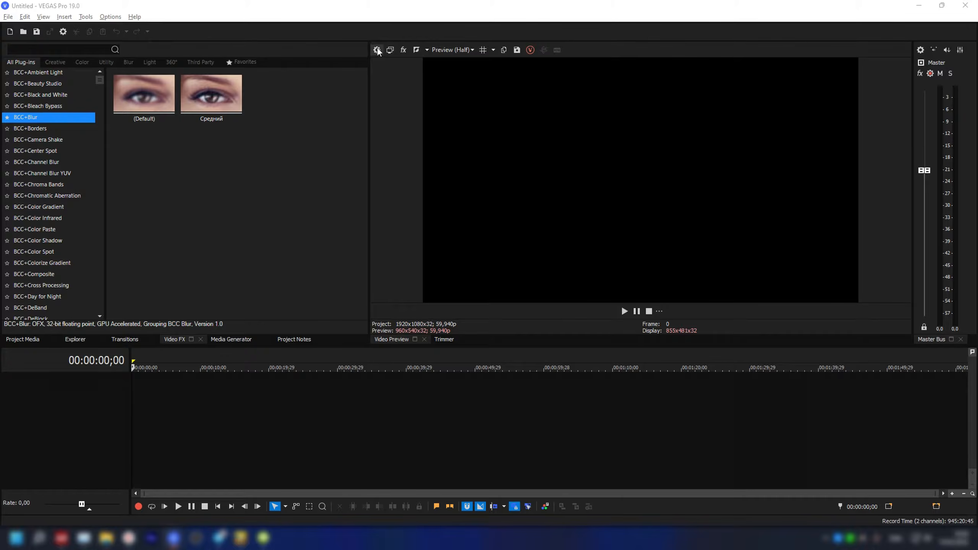
Check the prerendered and recorded files folders in the project properties and apply Start all new projects with these settings.
{"action": "left_click", "coordinate": [377, 50]}
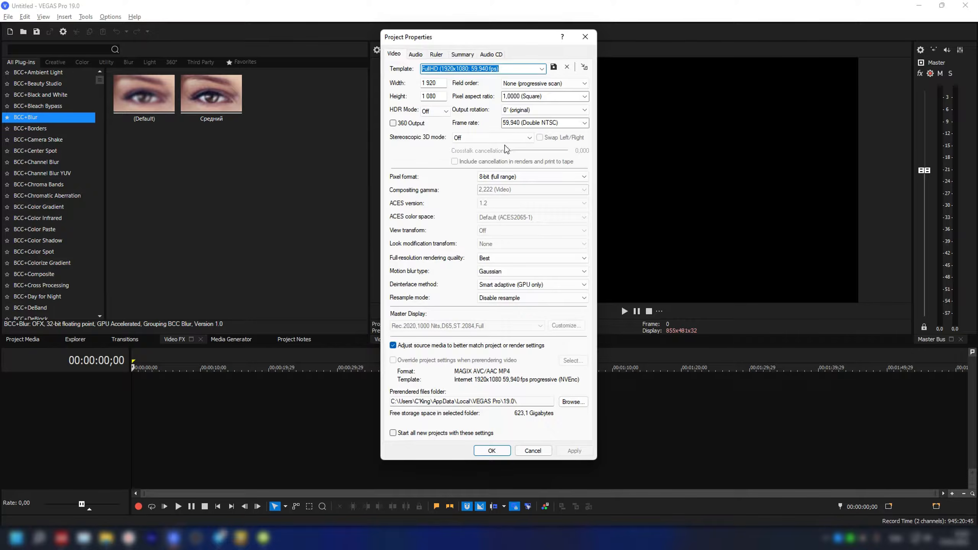
{"action": "left_click_drag", "start_coordinate": [527, 400], "coordinate": [563, 402]}
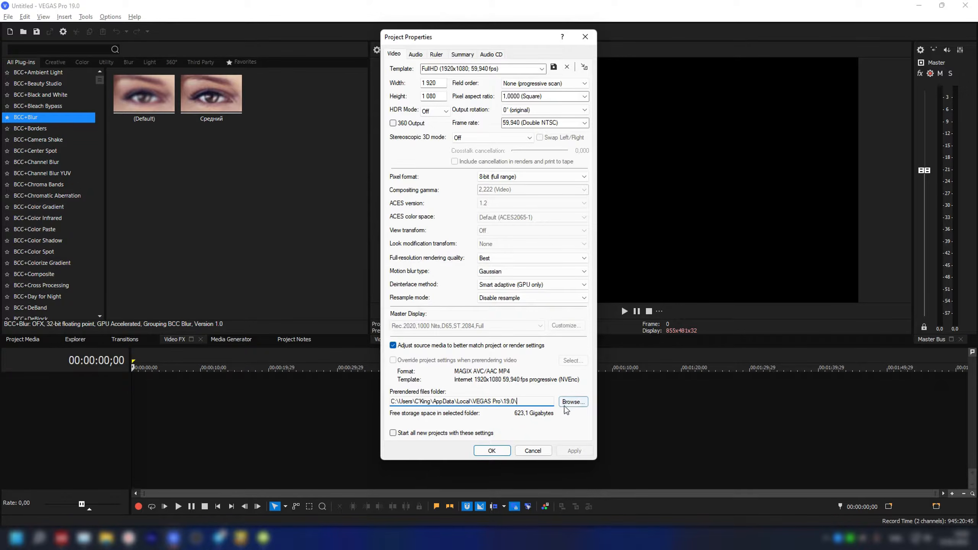
{"action": "left_click", "coordinate": [415, 54]}
{"action": "left_click_drag", "start_coordinate": [471, 186], "coordinate": [497, 183]}
{"action": "left_click", "coordinate": [396, 56]}
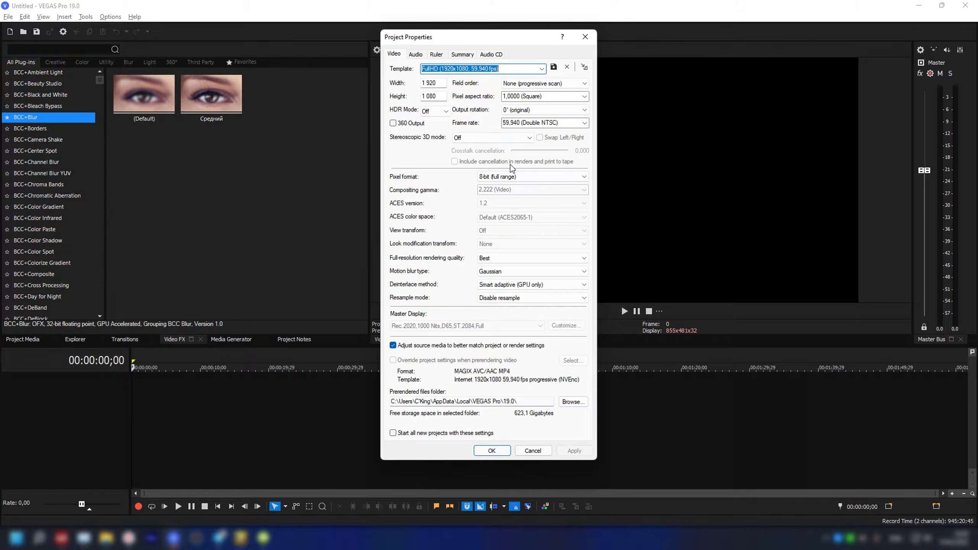
{"action": "left_click", "coordinate": [393, 434]}
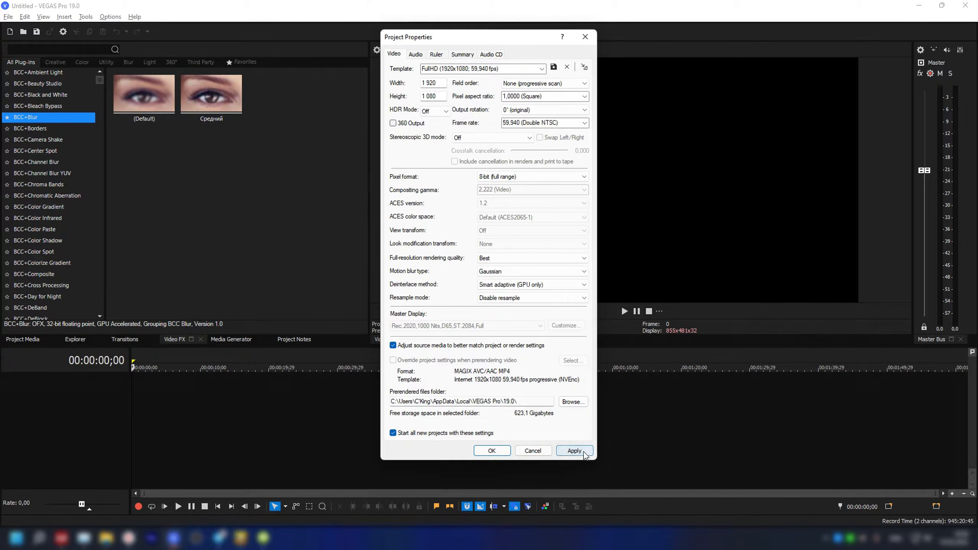
{"action": "left_click", "coordinate": [574, 451]}
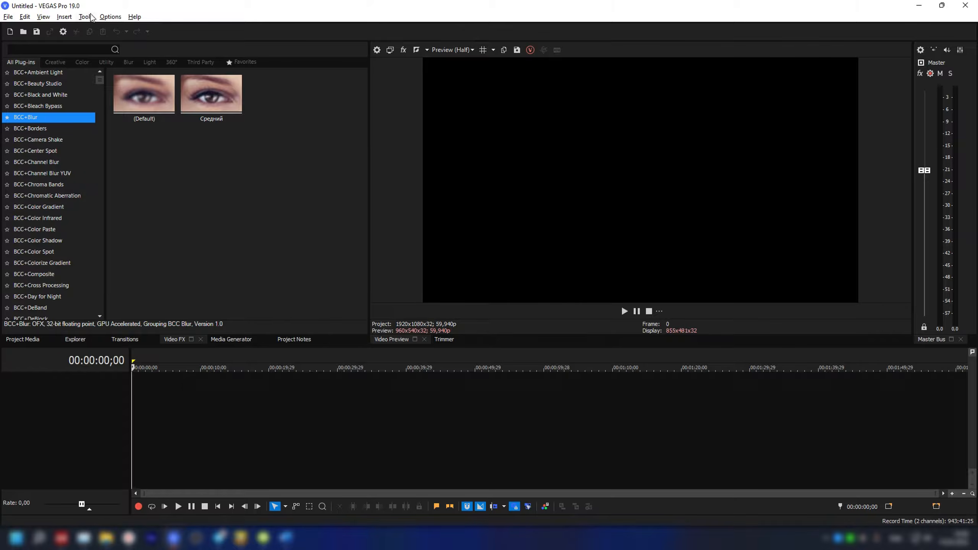
Review the general preferences and enable Use Newsfeed to stay informed about VEGAS product updates.
{"action": "left_click", "coordinate": [111, 16]}
{"action": "left_click", "coordinate": [155, 353]}
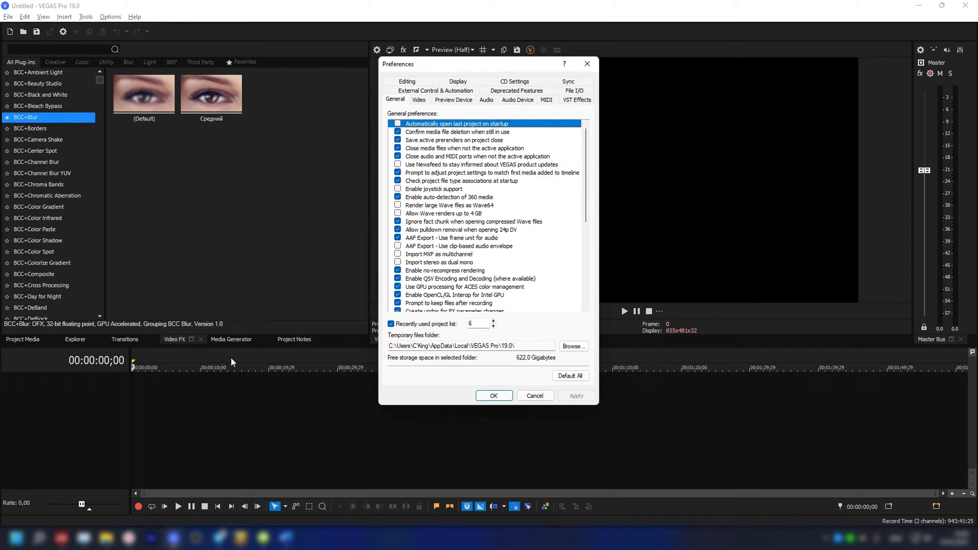
{"action": "left_click_drag", "start_coordinate": [585, 142], "coordinate": [540, 116]}
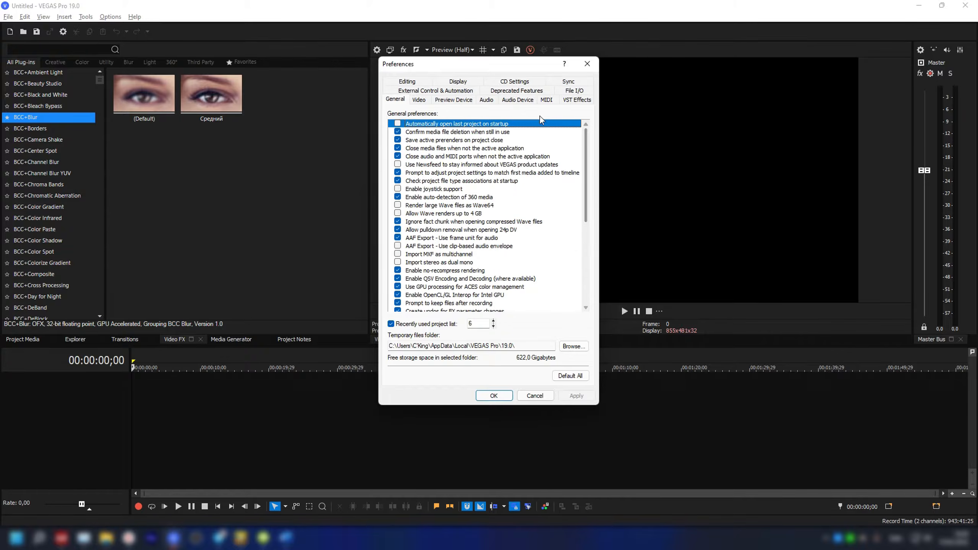
{"action": "left_click", "coordinate": [495, 126]}
{"action": "left_click", "coordinate": [423, 122]}
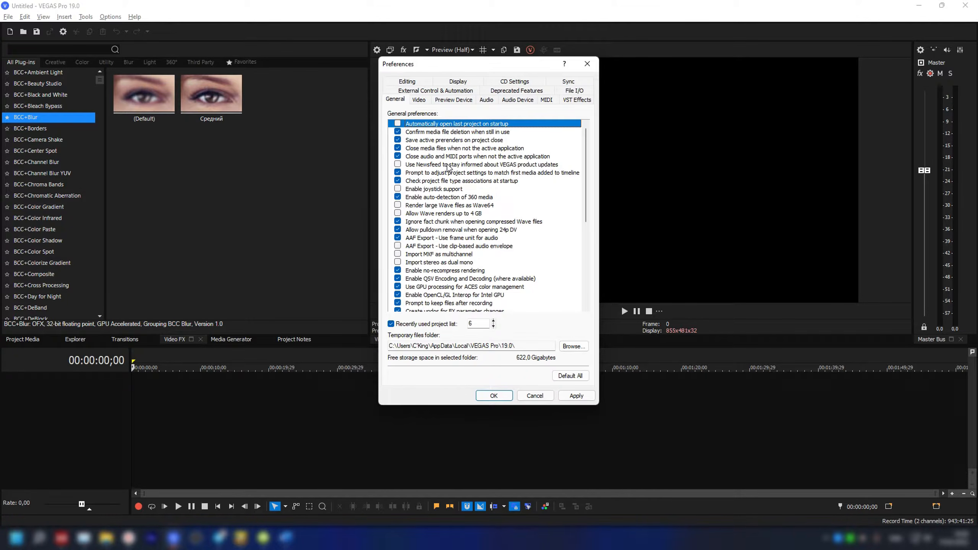
{"action": "left_click", "coordinate": [411, 166]}
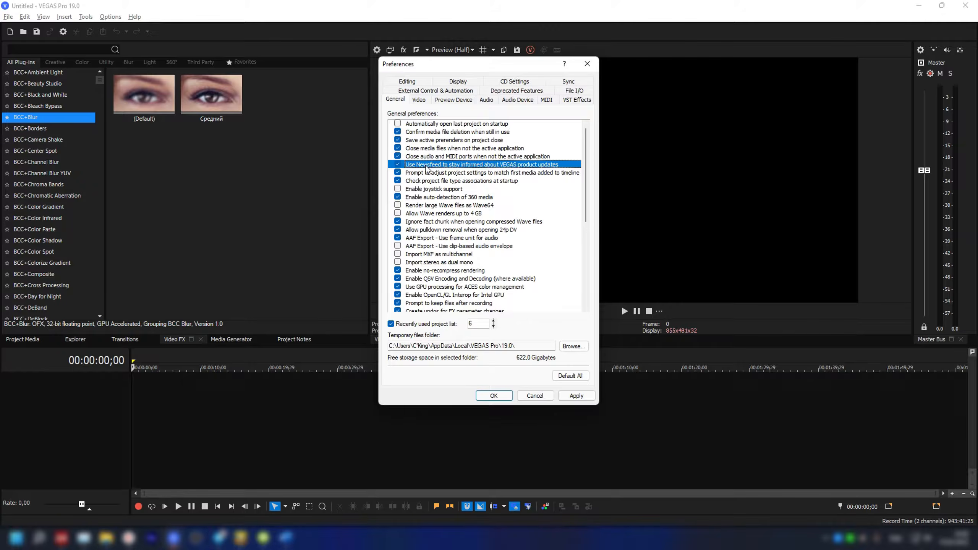
Set the Dynamic RAM Preview max to 50% (16271 MB) and GPU acceleration of video processing to the NVIDIA GeForce RTX 3070 Ti.
{"action": "left_click", "coordinate": [423, 101]}
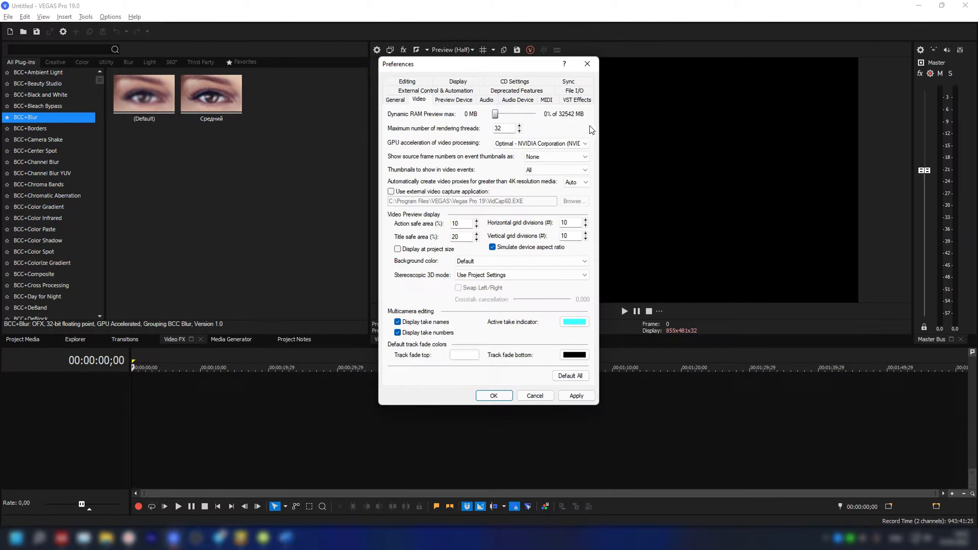
{"action": "left_click_drag", "start_coordinate": [495, 115], "coordinate": [524, 117]}
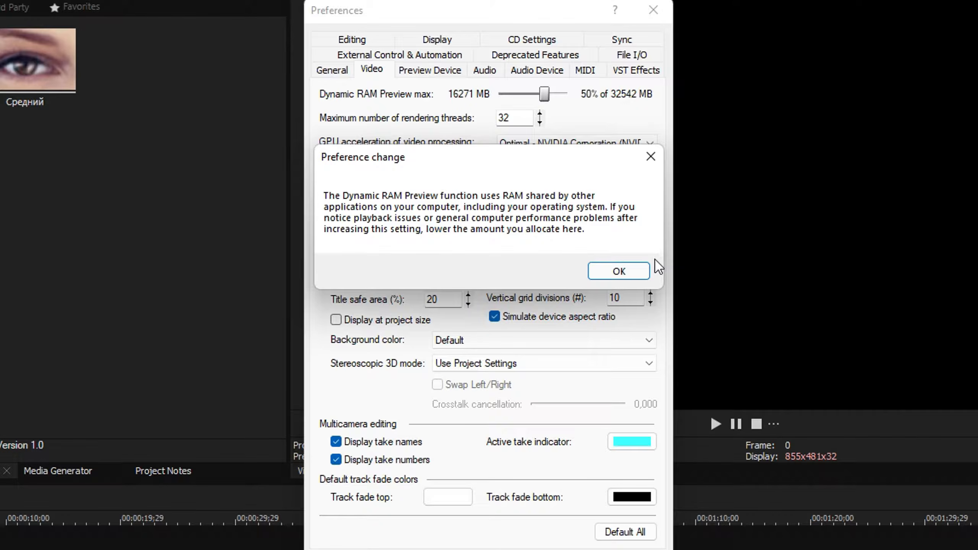
{"action": "left_click", "coordinate": [628, 272]}
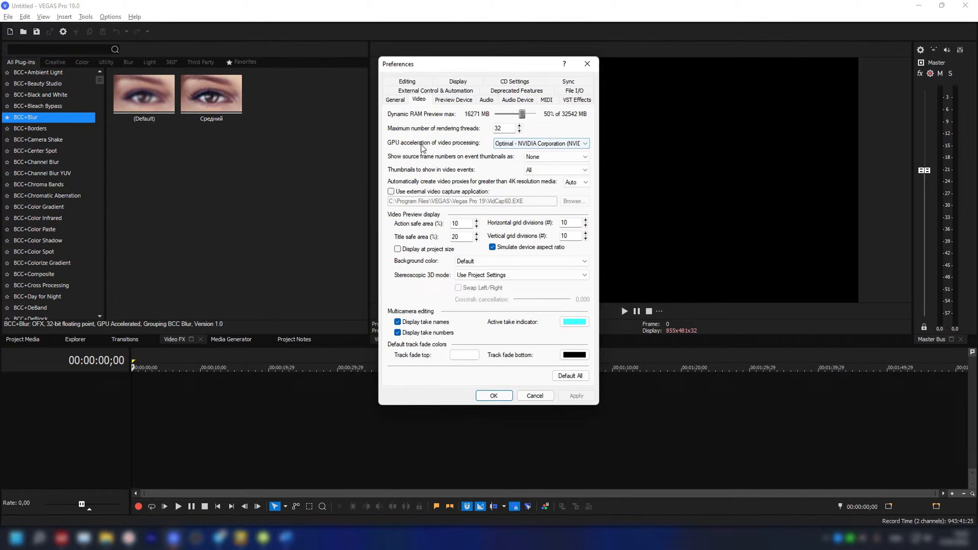
{"action": "left_click", "coordinate": [580, 144]}
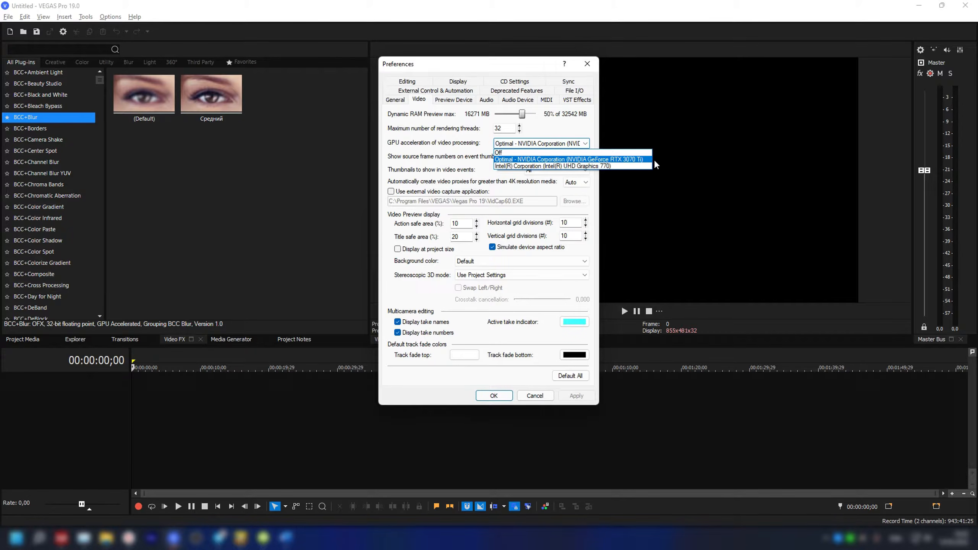
{"action": "left_click", "coordinate": [558, 159]}
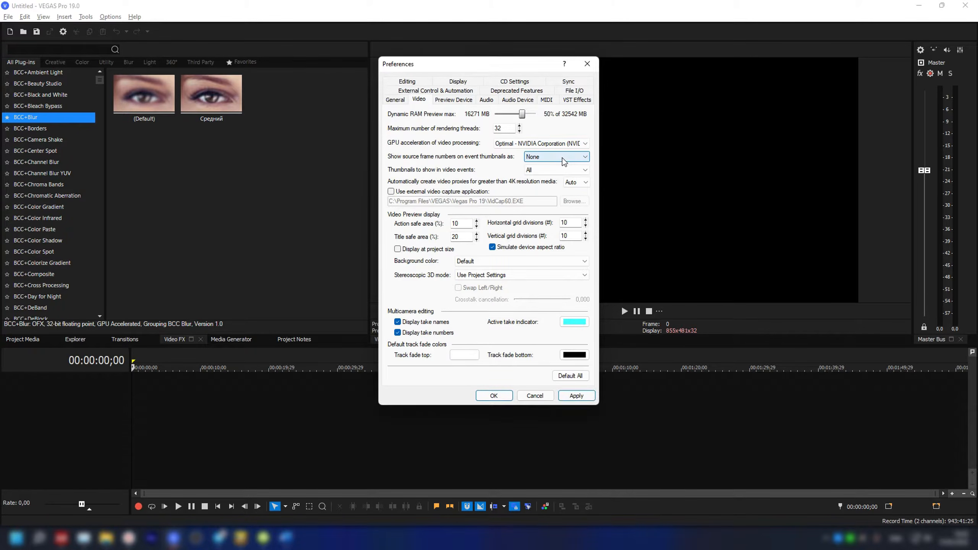
In the external control and automation preferences, set New video FX keyframes and New video motion keyframes to Smooth.
{"action": "left_click", "coordinate": [466, 91]}
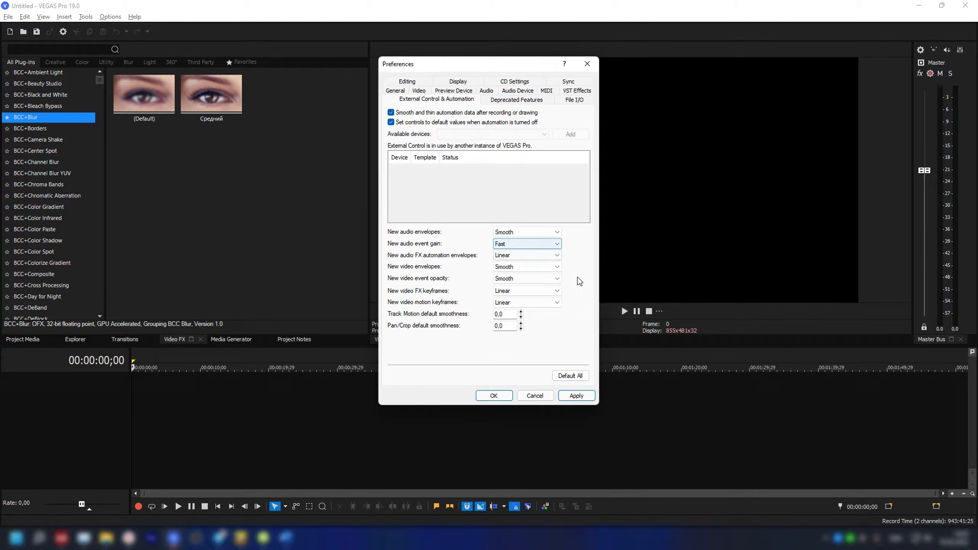
{"action": "left_click", "coordinate": [533, 292]}
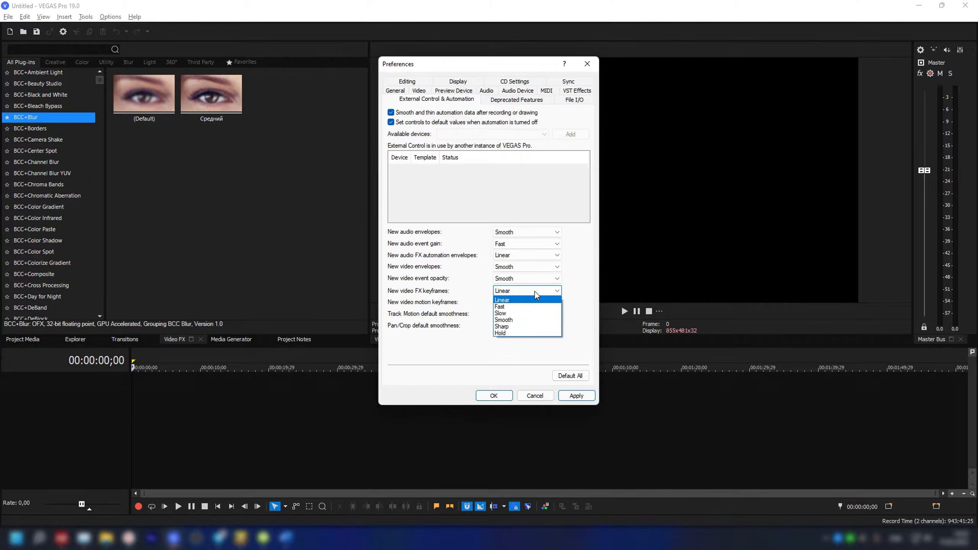
{"action": "left_click", "coordinate": [517, 320]}
{"action": "left_click", "coordinate": [515, 302]}
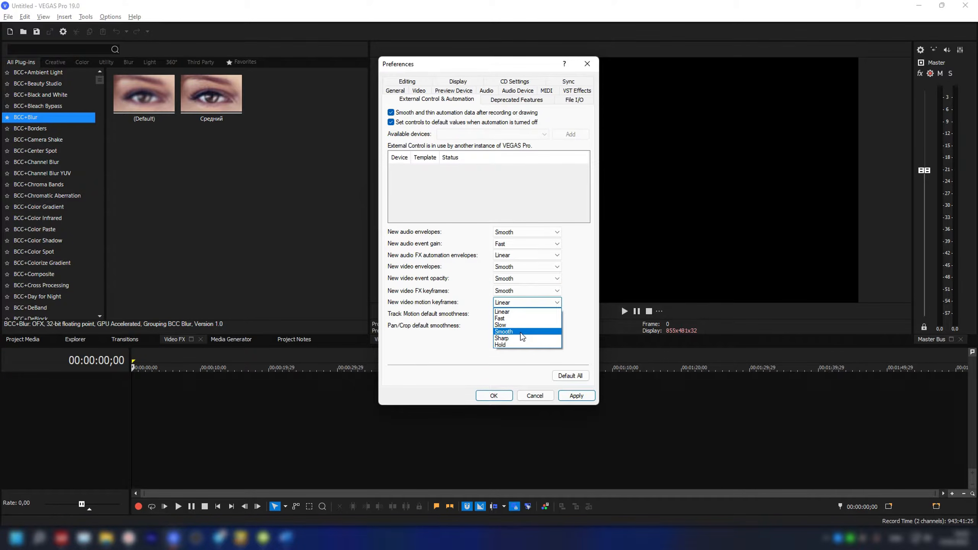
{"action": "left_click", "coordinate": [520, 332]}
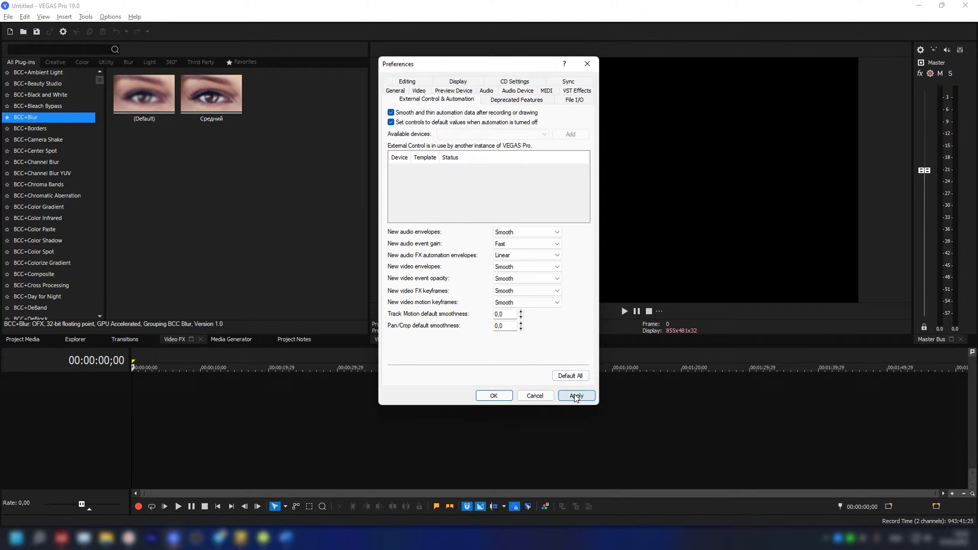
In the deprecated features preferences, enable Allow legacy GPU rendering, the QuickTime plugin and Legacy Text.
{"action": "left_click", "coordinate": [538, 99]}
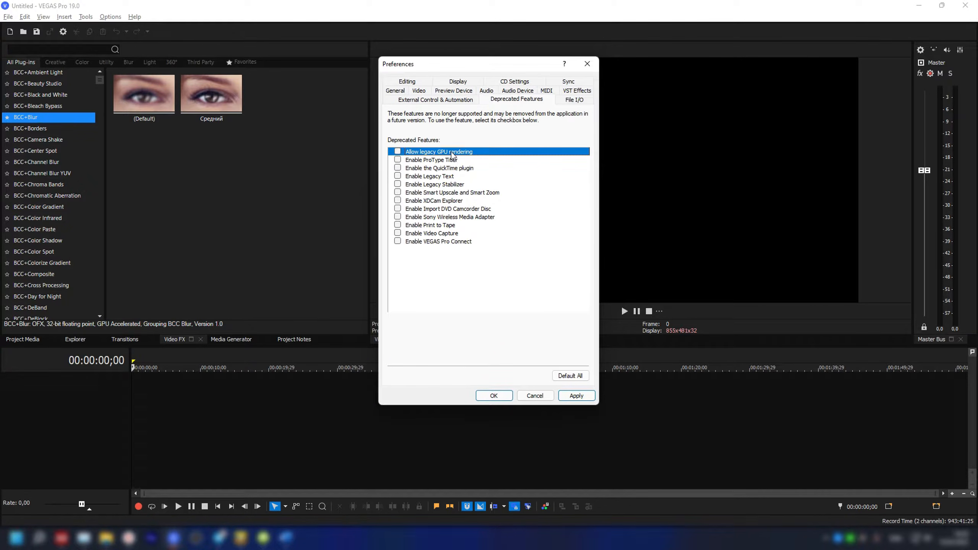
{"action": "left_click", "coordinate": [479, 152]}
{"action": "left_click", "coordinate": [494, 169]}
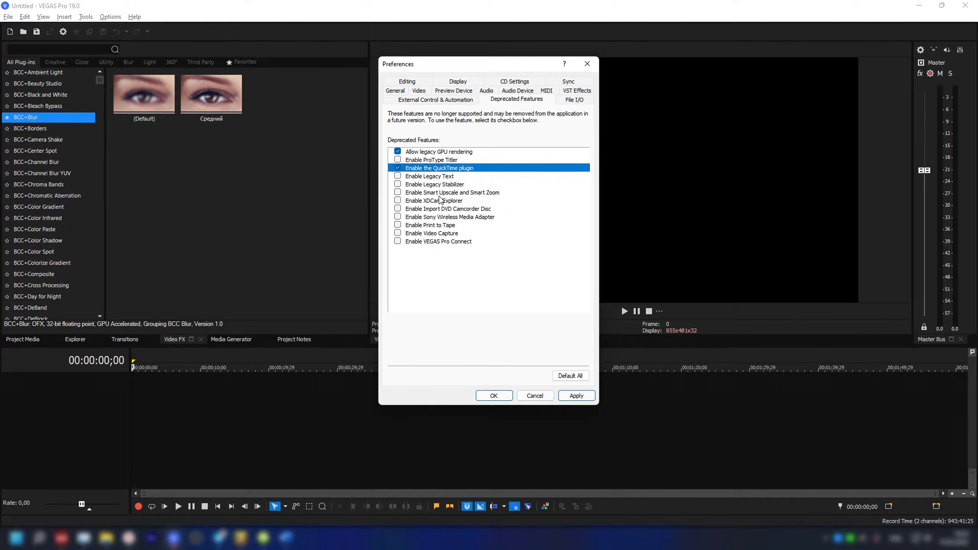
{"action": "left_click", "coordinate": [462, 177]}
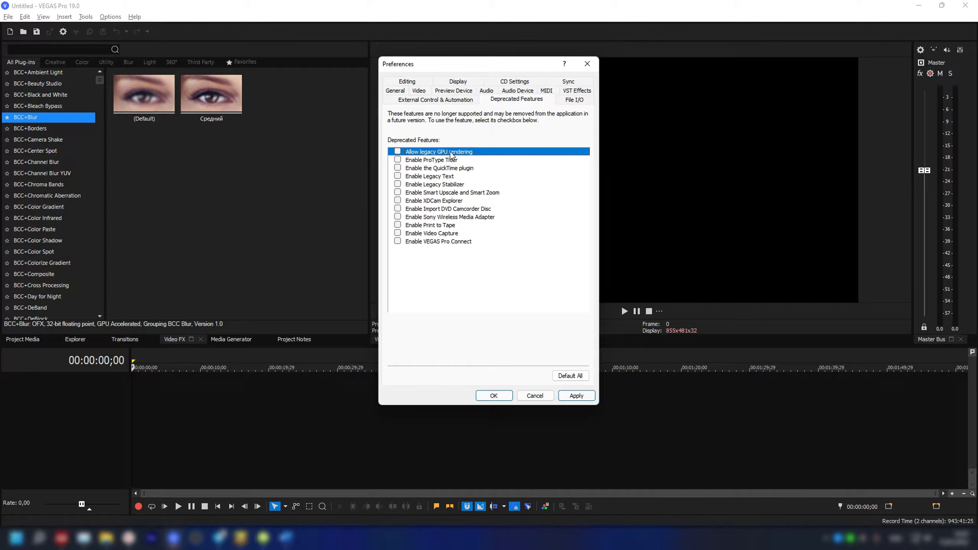
{"action": "left_click", "coordinate": [435, 153]}
{"action": "left_click", "coordinate": [430, 169]}
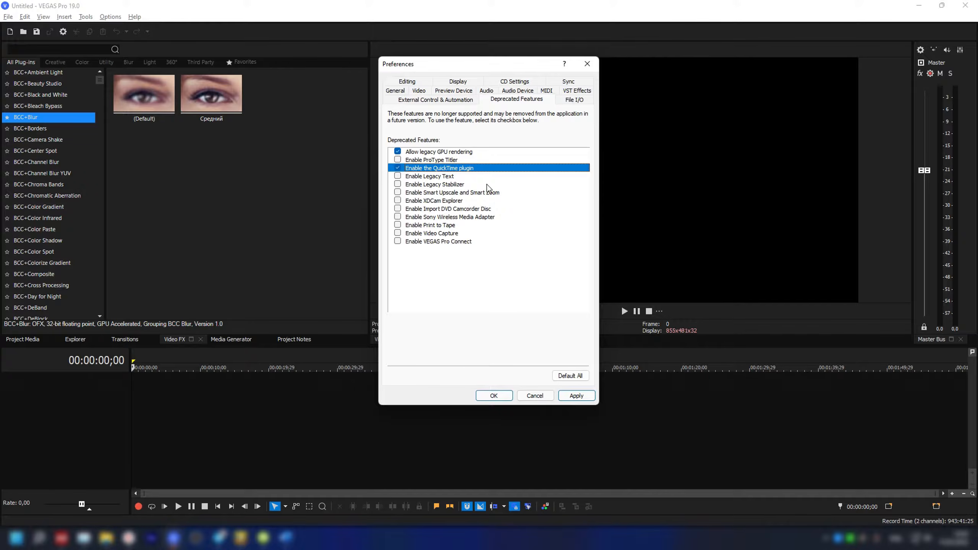
{"action": "left_click", "coordinate": [446, 177]}
In the File I/O preferences, disable legacy HEVC decoding and set Hardware Decoder To Use to NVIDIA NVDEC.
{"action": "left_click", "coordinate": [575, 99]}
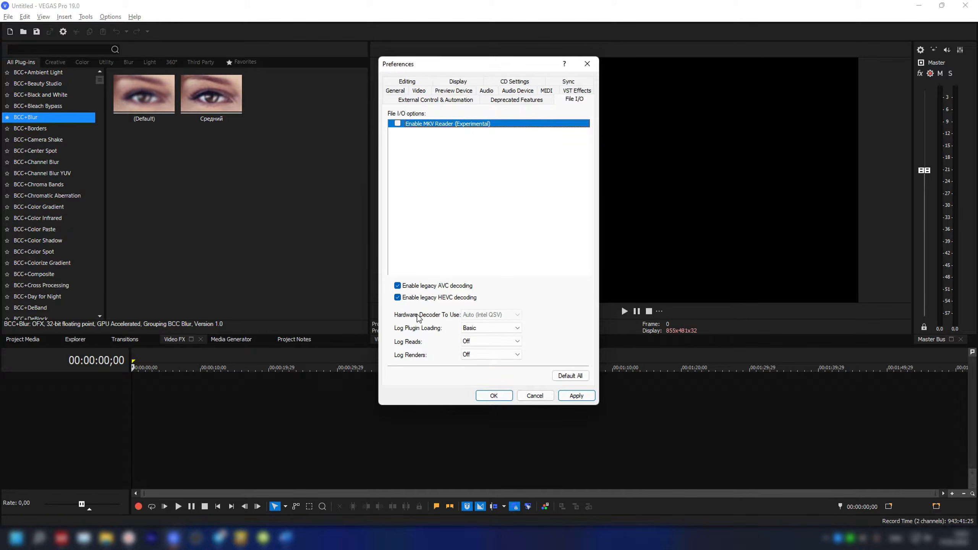
{"action": "left_click", "coordinate": [456, 299]}
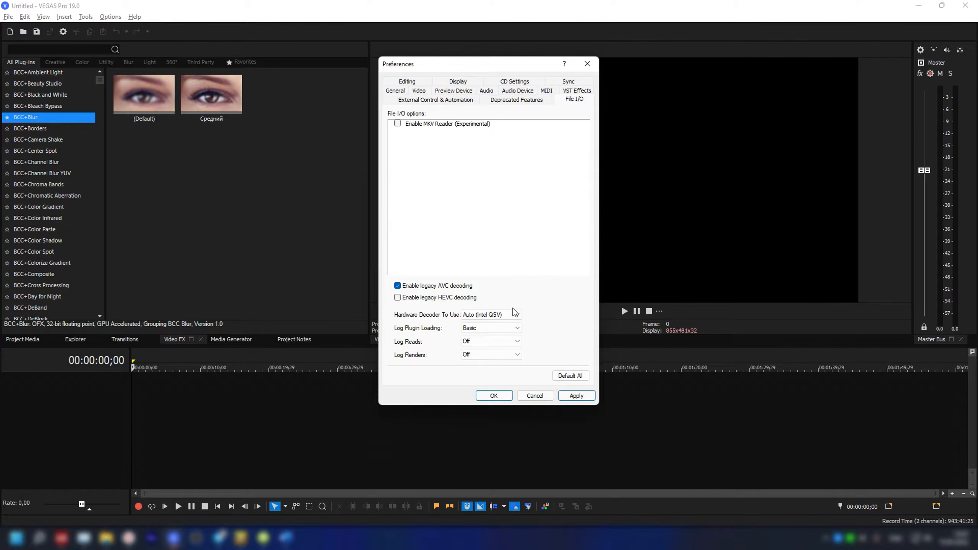
{"action": "left_click", "coordinate": [512, 315]}
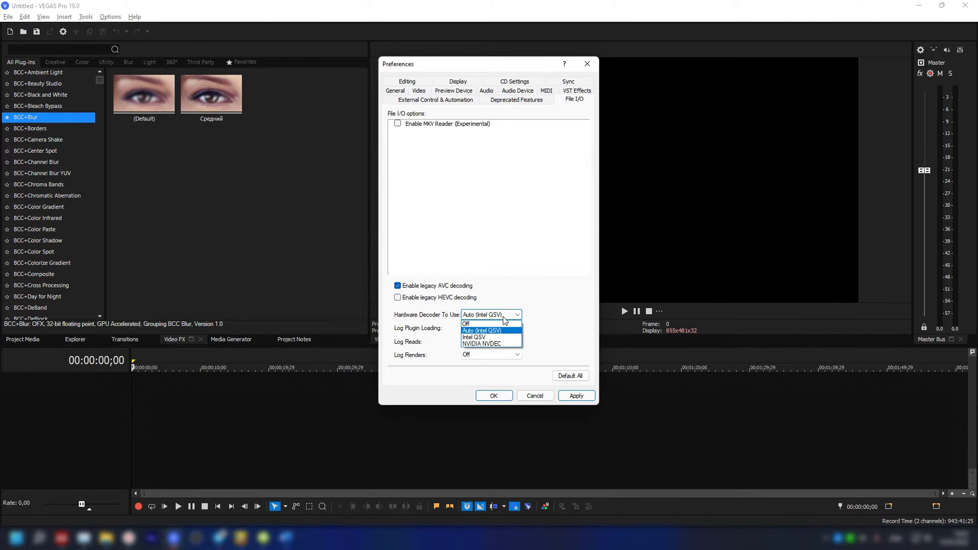
{"action": "left_click", "coordinate": [501, 344]}
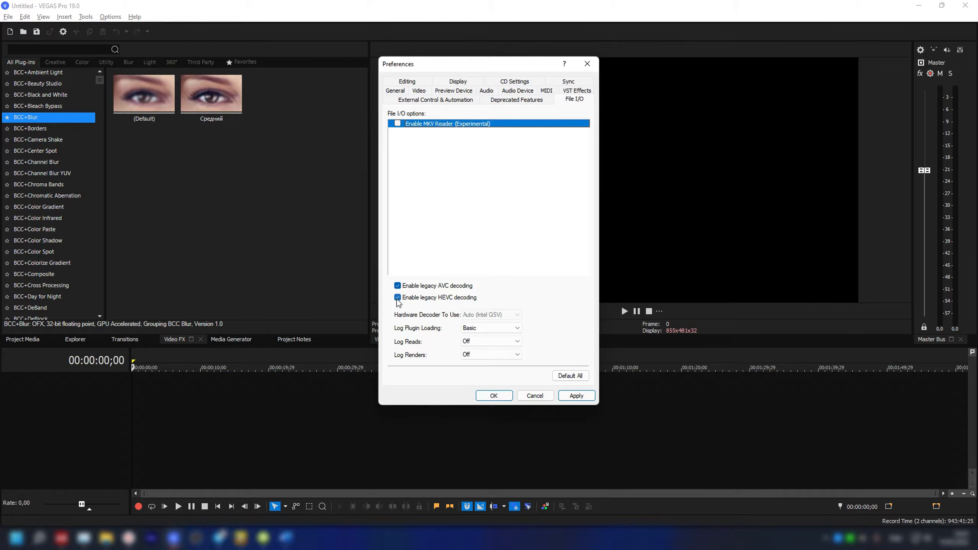
{"action": "left_click", "coordinate": [456, 298]}
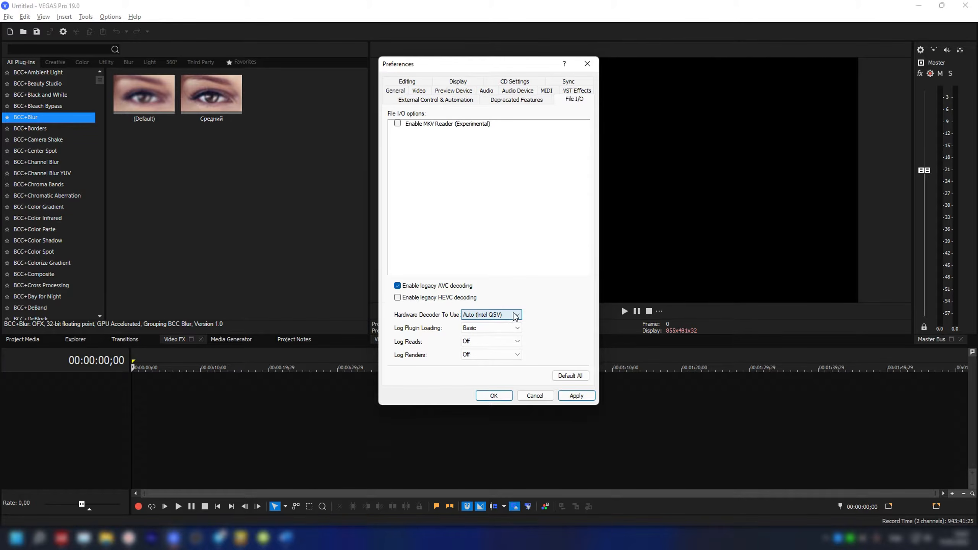
{"action": "left_click", "coordinate": [515, 316]}
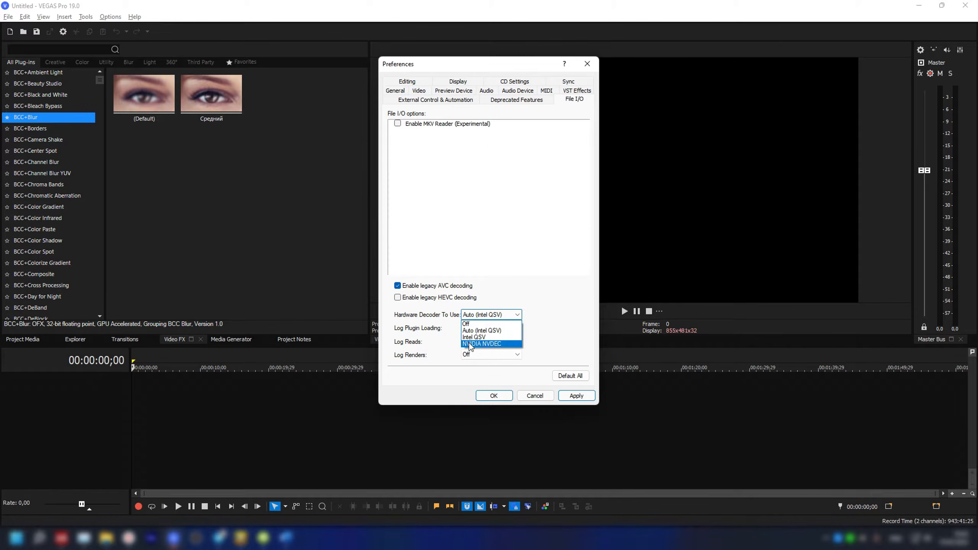
{"action": "left_click", "coordinate": [502, 346]}
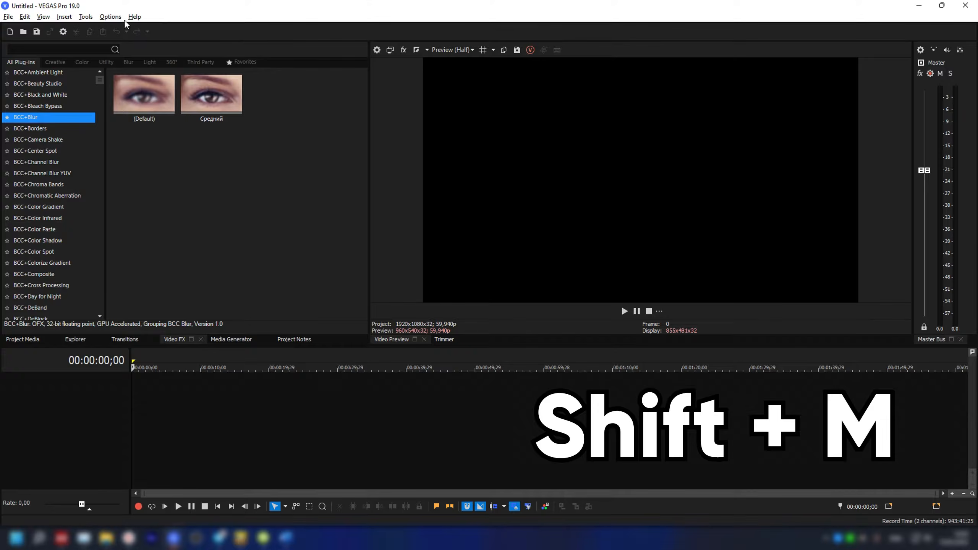
Open the internal preferences, filter them for "multi stream" and check the Enable Multi Stream Render value.
{"action": "left_click", "coordinate": [110, 17]}
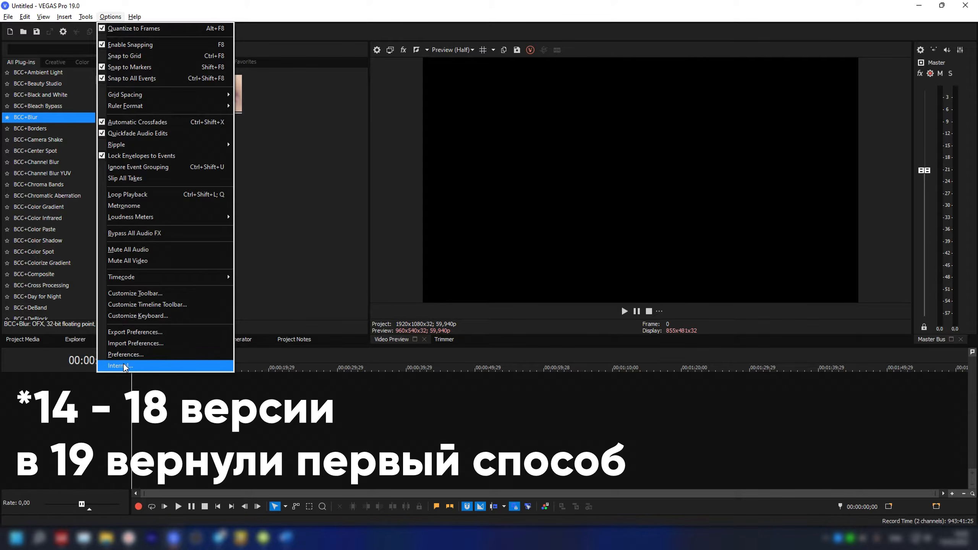
{"action": "left_click", "coordinate": [176, 367]}
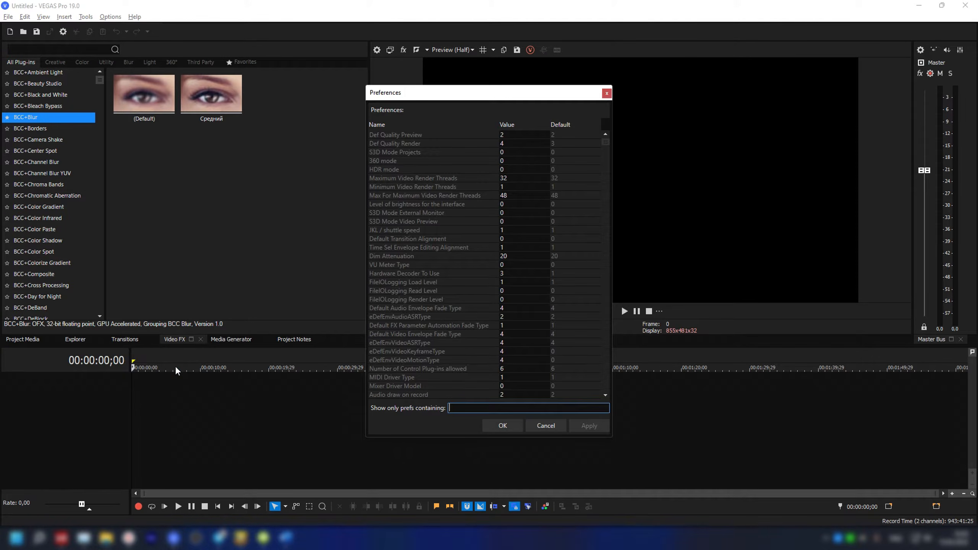
{"action": "type", "text": "m"}
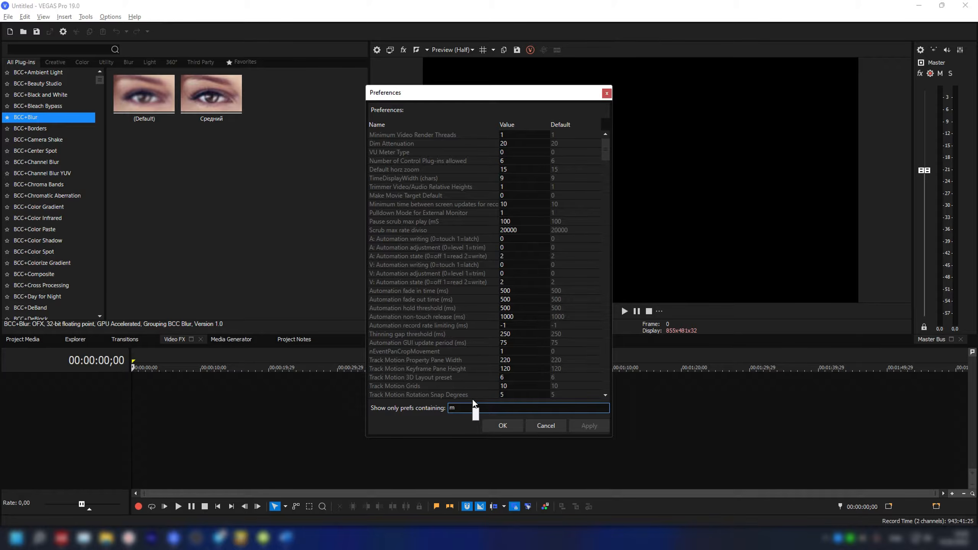
{"action": "type", "text": "ulti "}
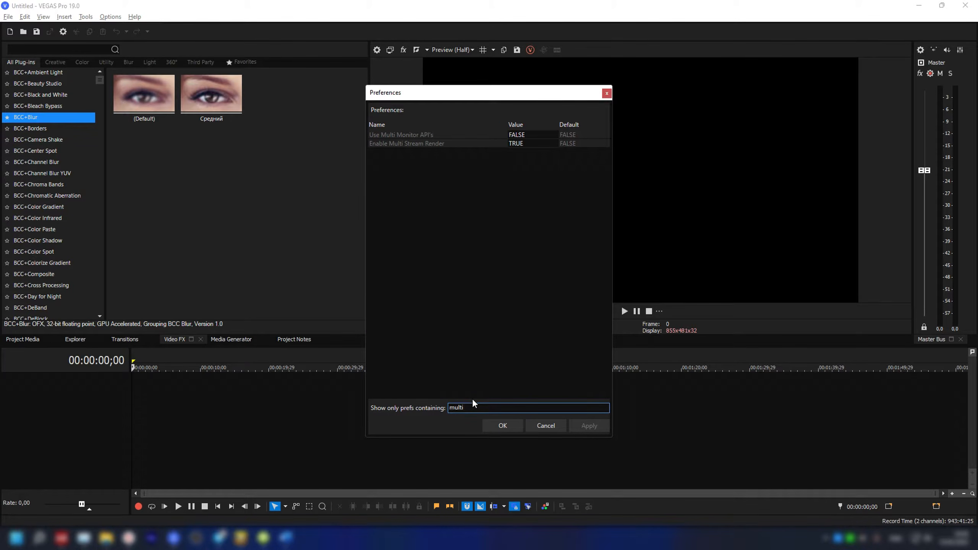
{"action": "type", "text": "stream"}
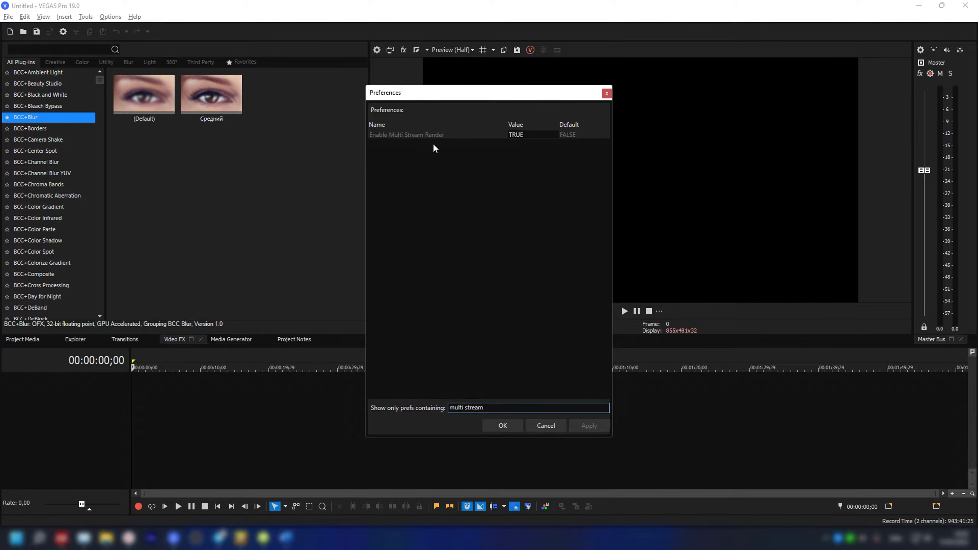
{"action": "left_click", "coordinate": [413, 134]}
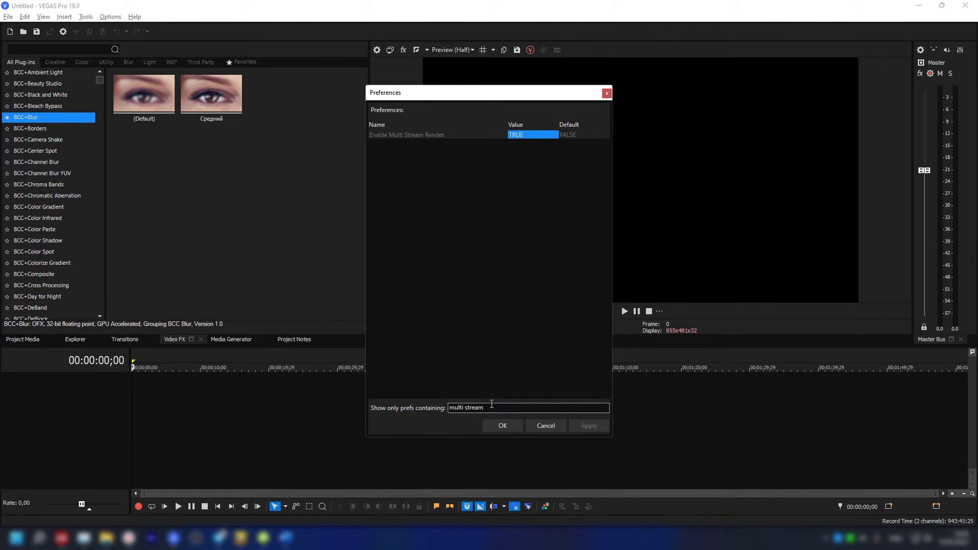
Replace the internal preferences filter with "gpu" to find the GPU-related settings.
{"action": "left_click", "coordinate": [495, 405]}
{"action": "left_click_drag", "start_coordinate": [496, 407], "coordinate": [434, 405]}
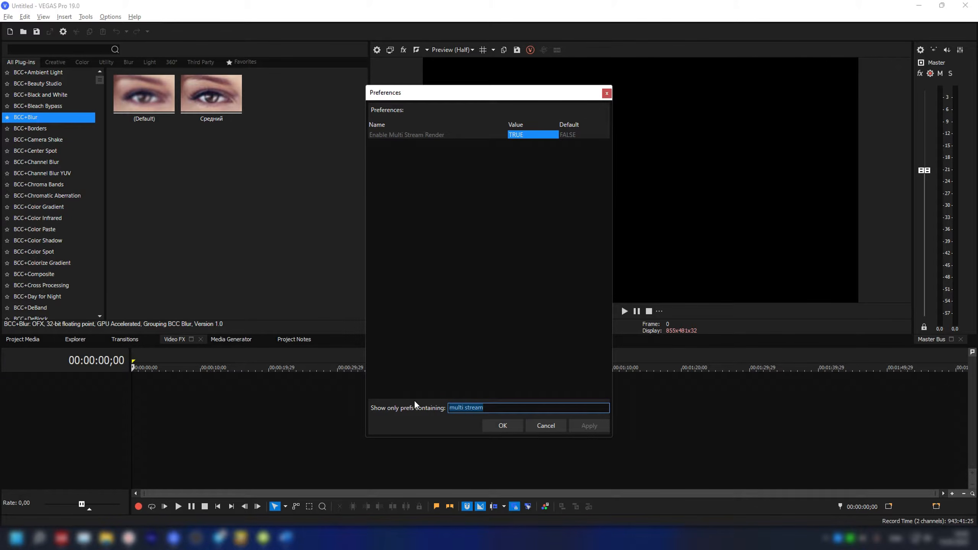
{"action": "type", "text": "gpu"}
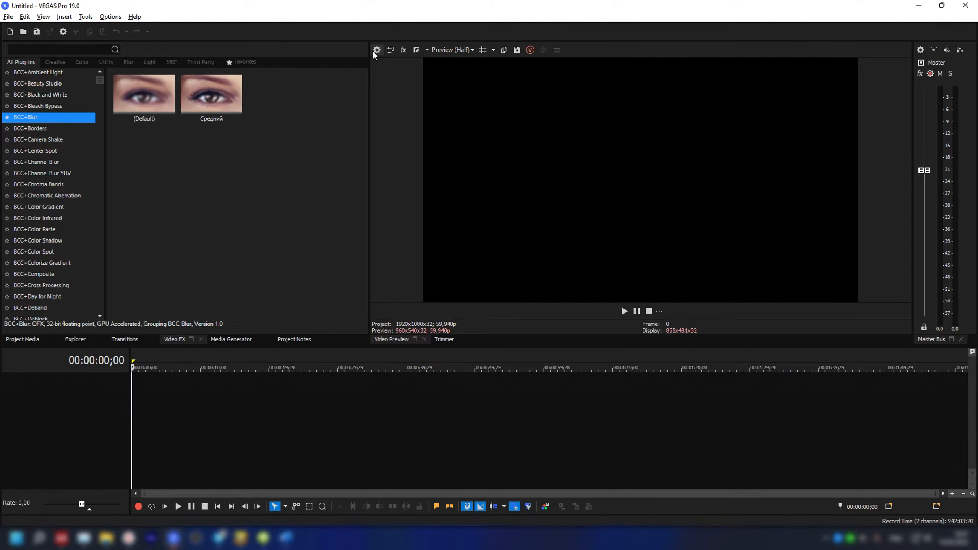
In the project properties, try the 2K and 4K templates, then choose FullHD (1920x1080; 59,940 fps).
{"action": "left_click", "coordinate": [376, 49]}
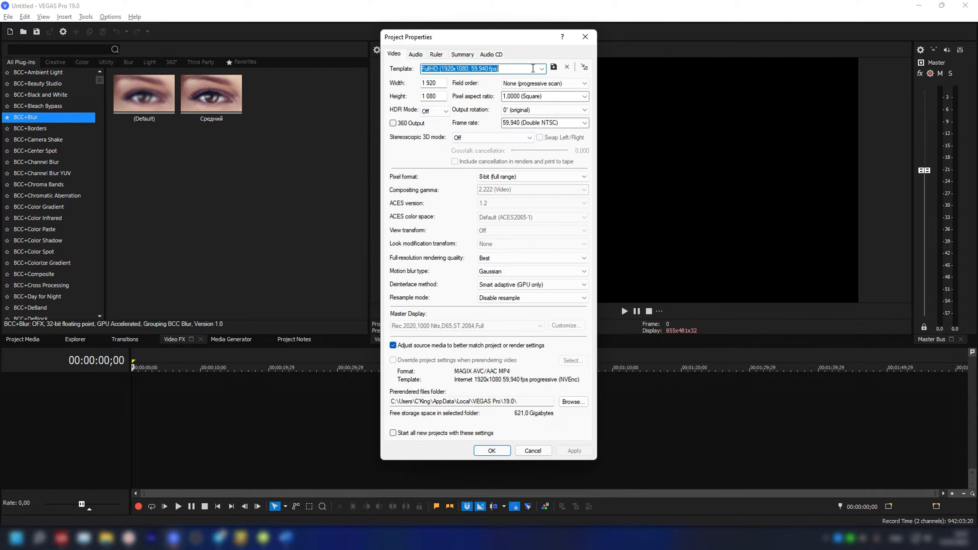
{"action": "left_click", "coordinate": [541, 68]}
{"action": "left_click", "coordinate": [449, 214]}
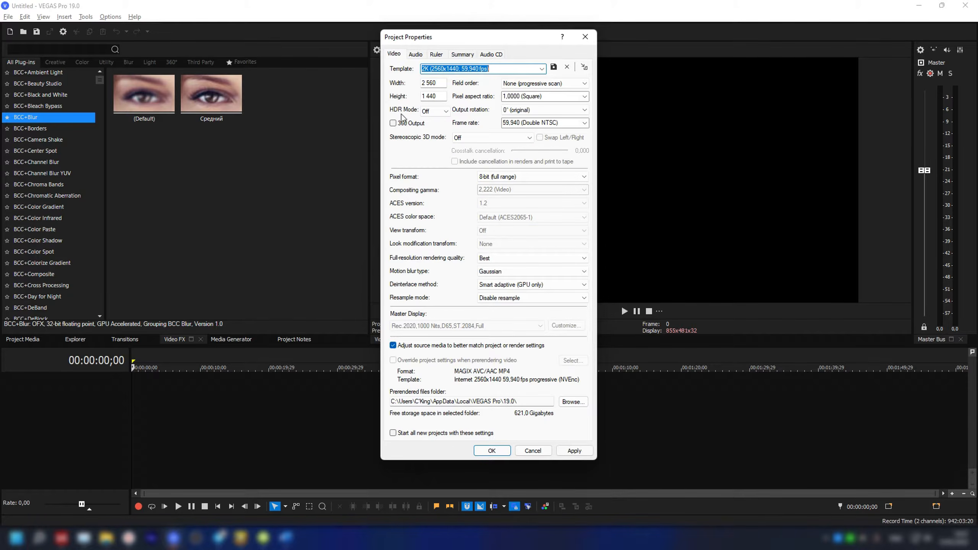
{"action": "left_click", "coordinate": [542, 70]}
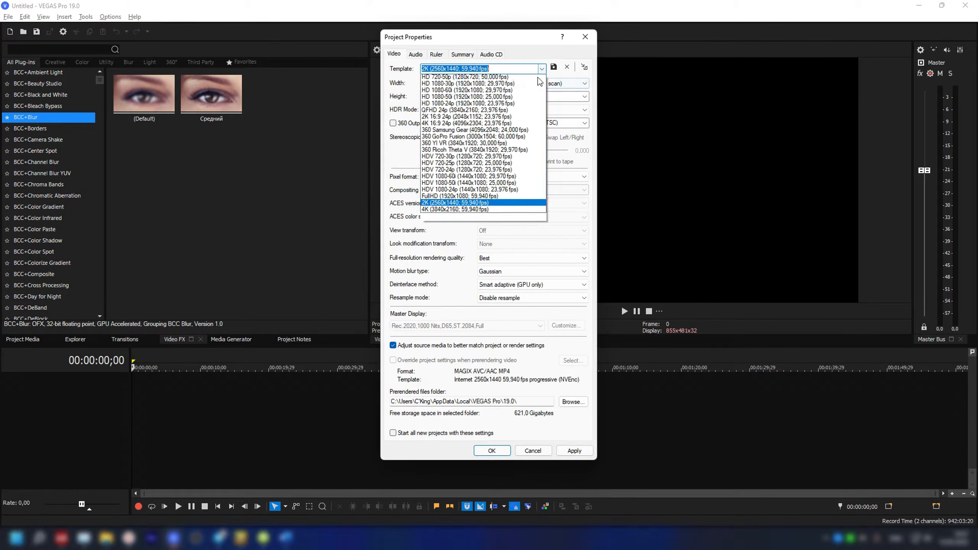
{"action": "left_click", "coordinate": [462, 210]}
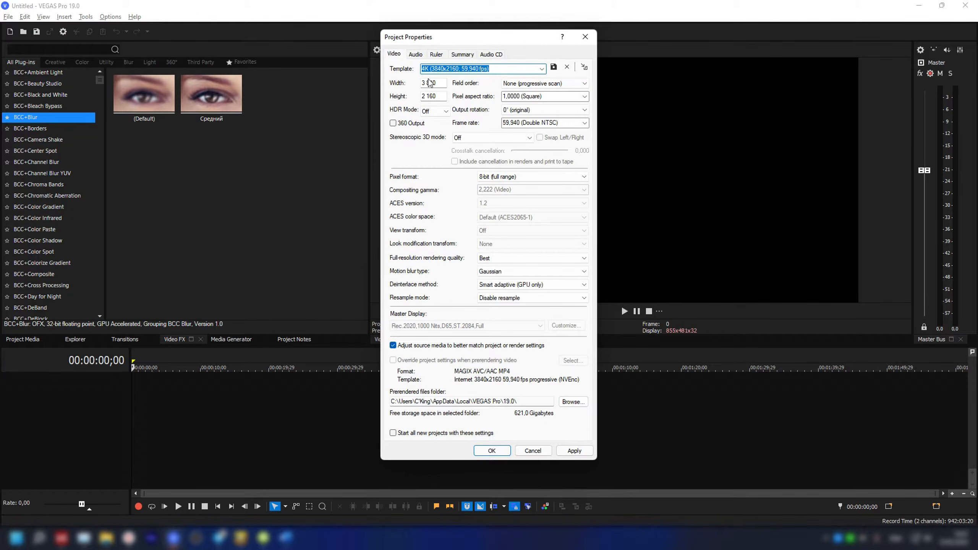
{"action": "left_click", "coordinate": [541, 69]}
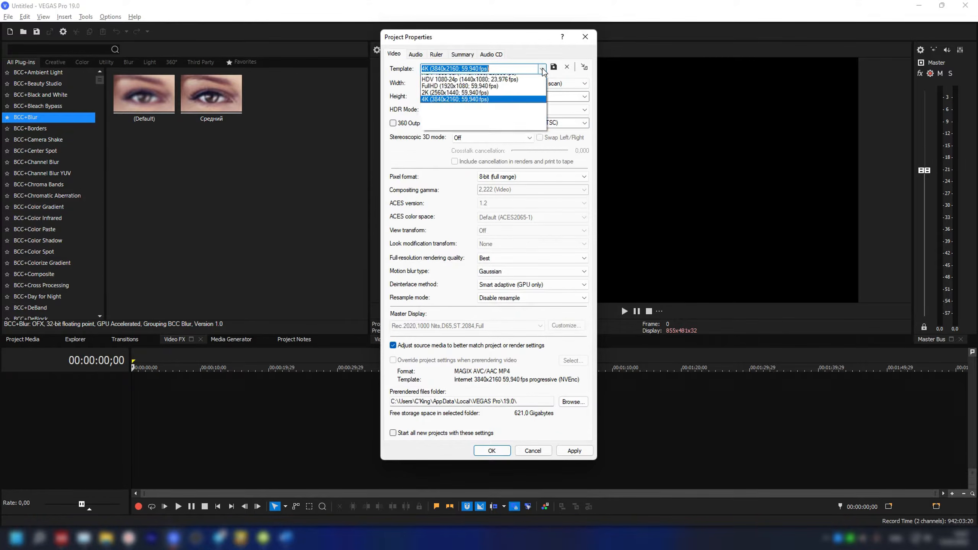
{"action": "left_click", "coordinate": [462, 203]}
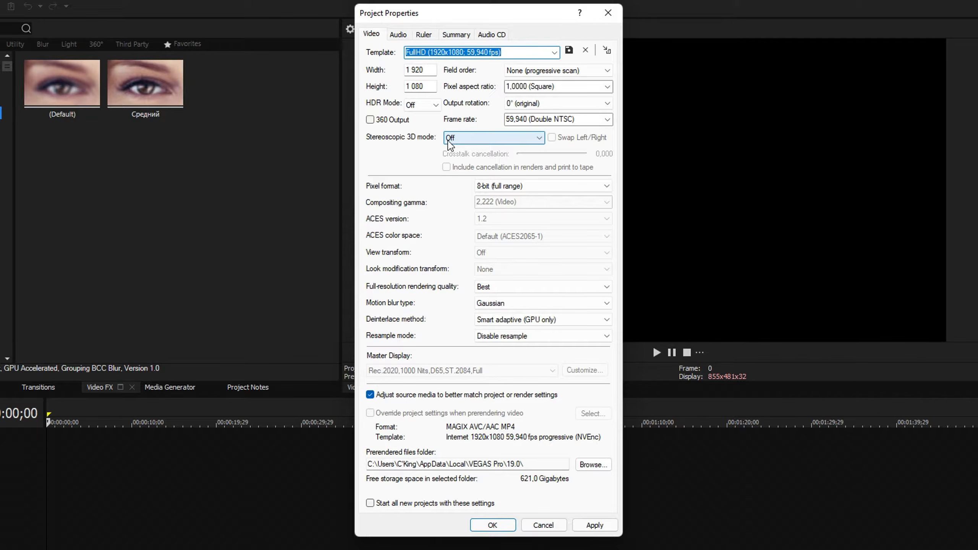
Check the project frame rate and choose 8-bit (full range) as the pixel format.
{"action": "left_click", "coordinate": [520, 121]}
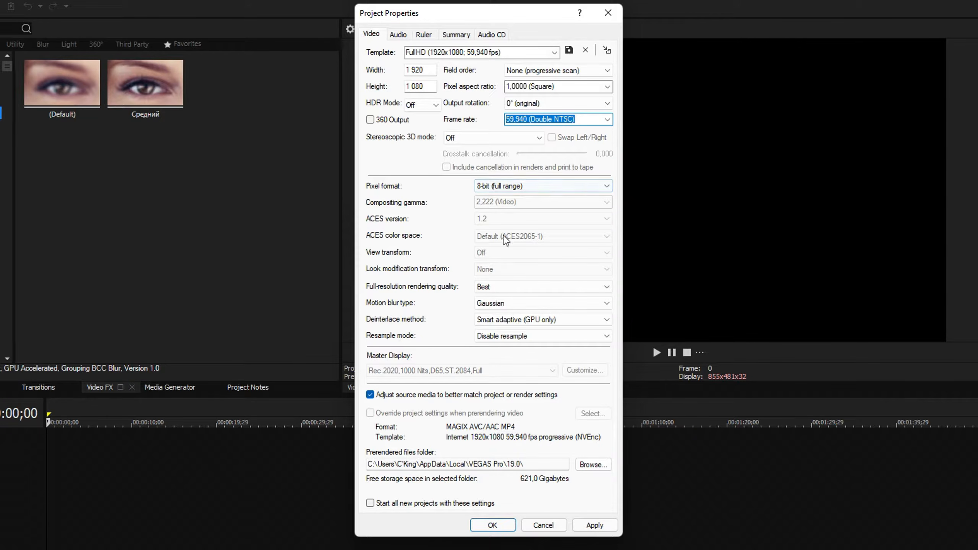
{"action": "left_click", "coordinate": [575, 187]}
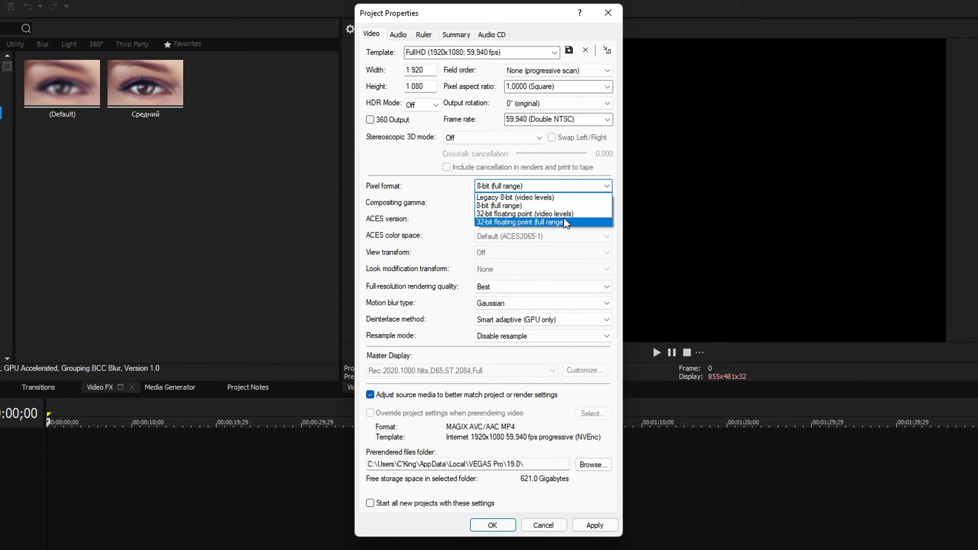
{"action": "left_click", "coordinate": [538, 207]}
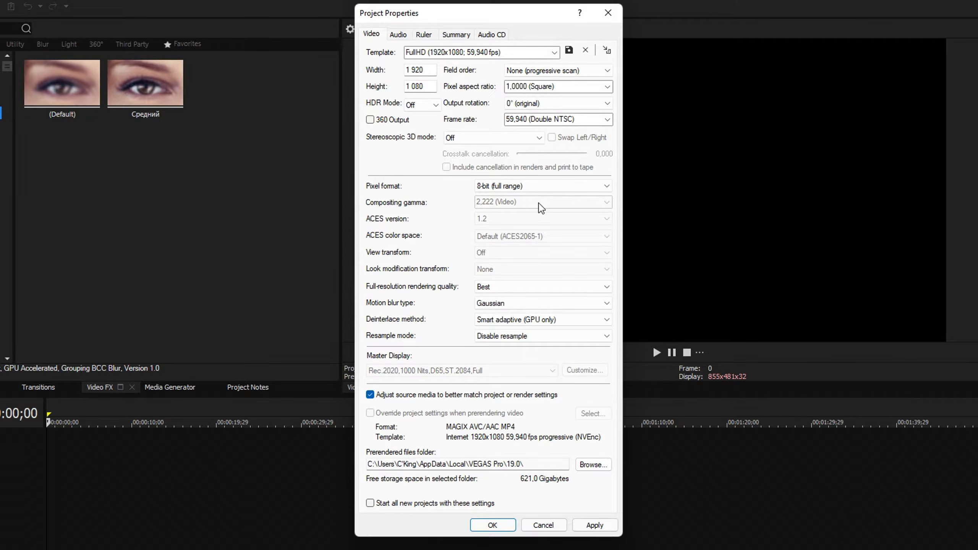
Set the full-resolution rendering quality to Best and the motion blur type to Gaussian.
{"action": "left_click", "coordinate": [528, 287]}
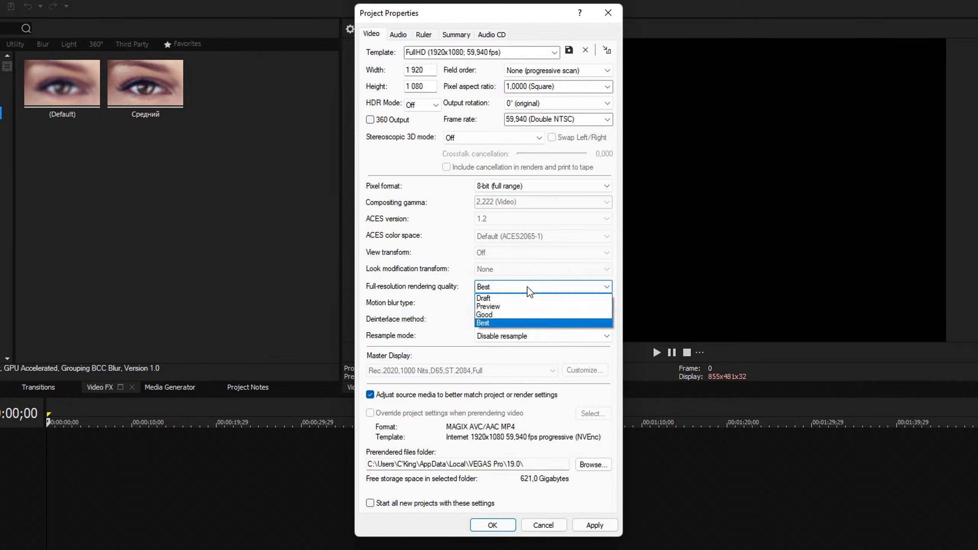
{"action": "left_click", "coordinate": [497, 323]}
{"action": "left_click", "coordinate": [490, 305]}
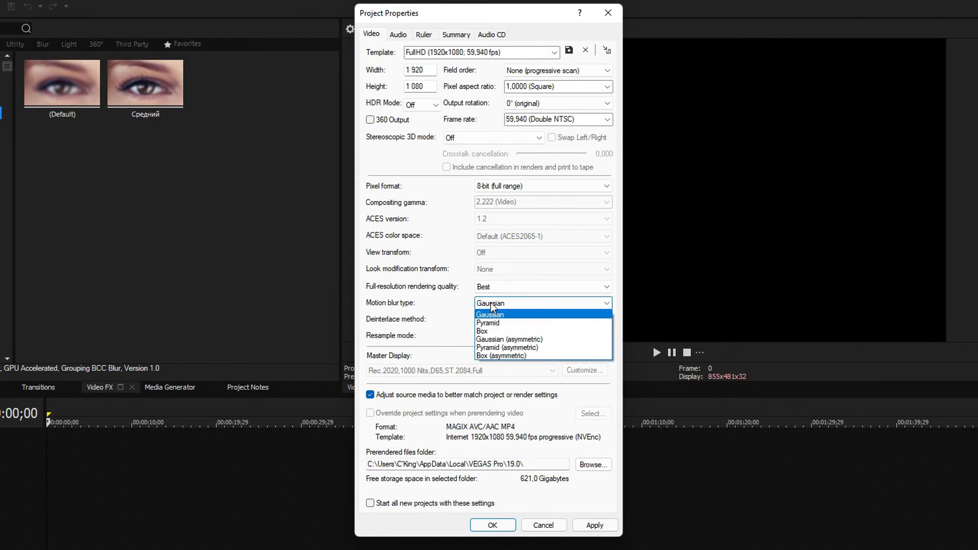
{"action": "left_click", "coordinate": [499, 315]}
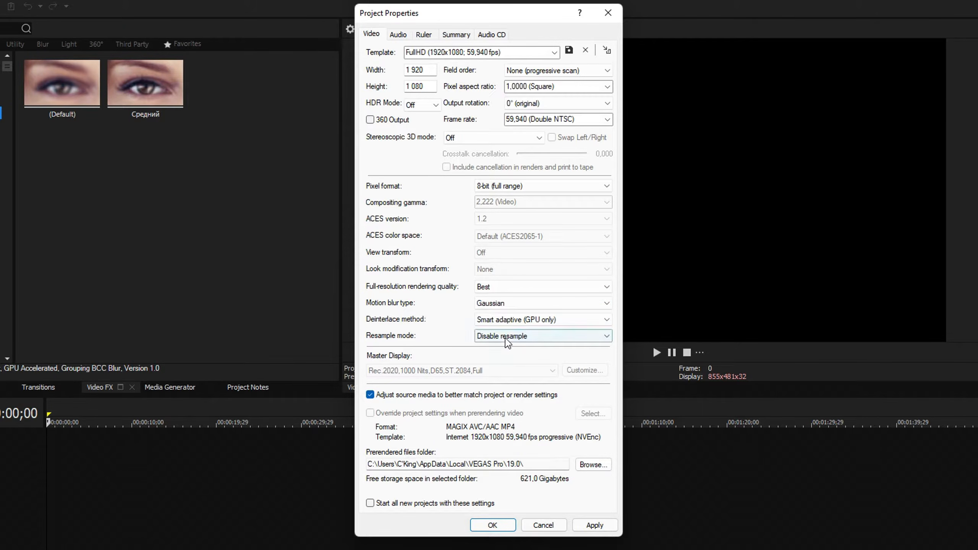
Set the resample mode to Disable resample and the deinterlace method to Smart adaptive (GPU only).
{"action": "left_click", "coordinate": [508, 341]}
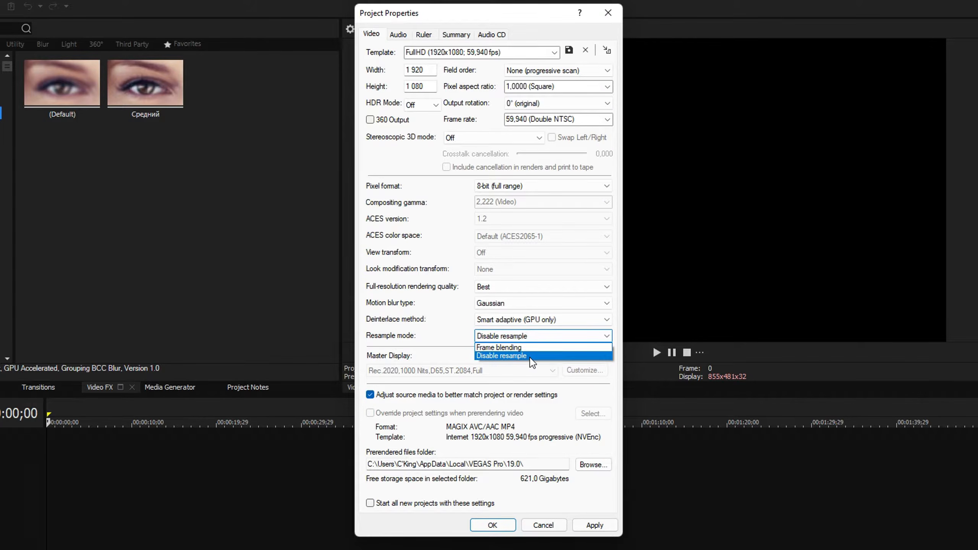
{"action": "left_click", "coordinate": [531, 357]}
{"action": "left_click", "coordinate": [502, 322]}
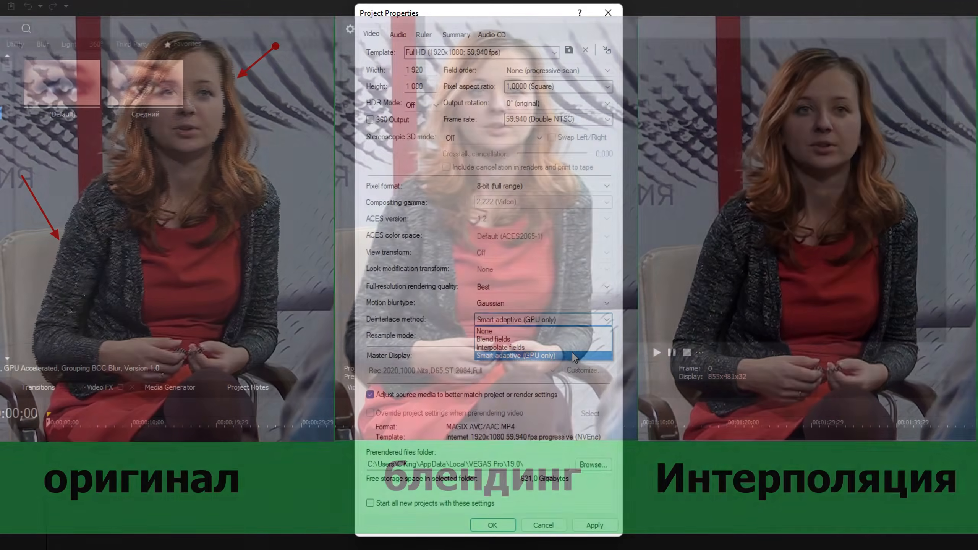
{"action": "left_click", "coordinate": [572, 355]}
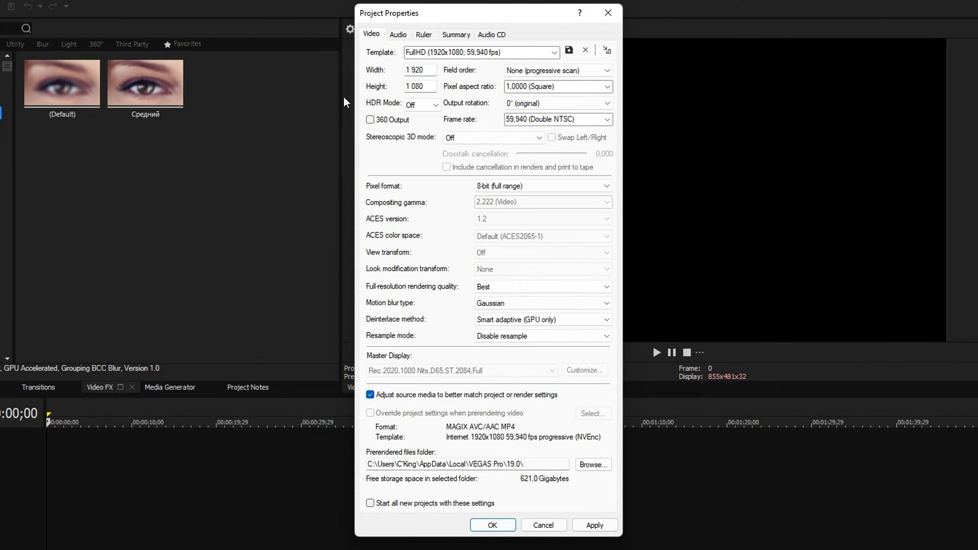
In the project's audio properties, set the resample and stretch quality to Best.
{"action": "left_click", "coordinate": [400, 36]}
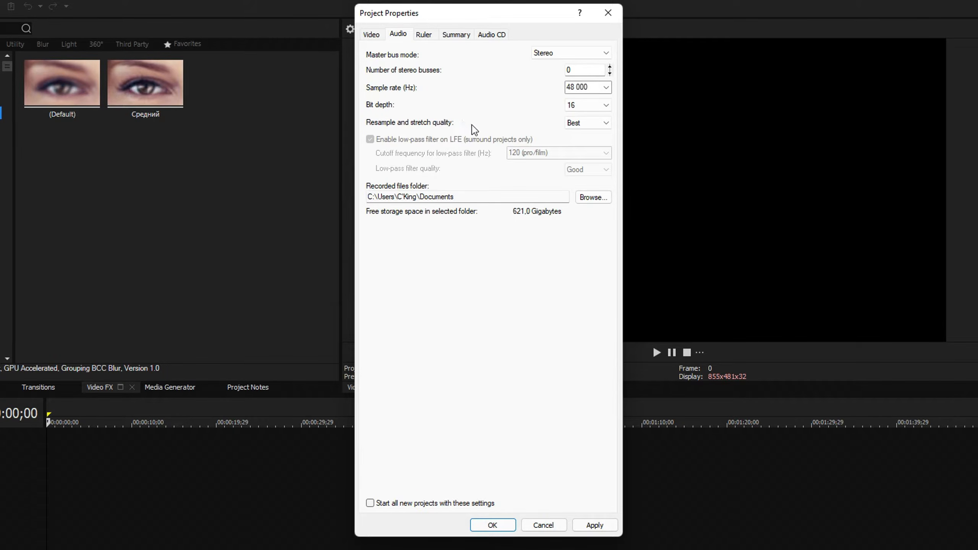
{"action": "left_click", "coordinate": [604, 123]}
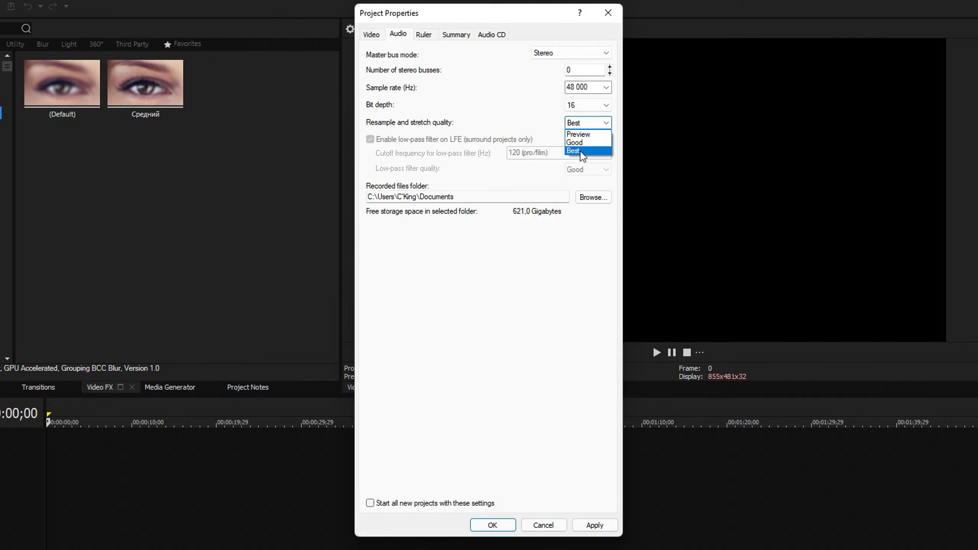
{"action": "left_click", "coordinate": [581, 153]}
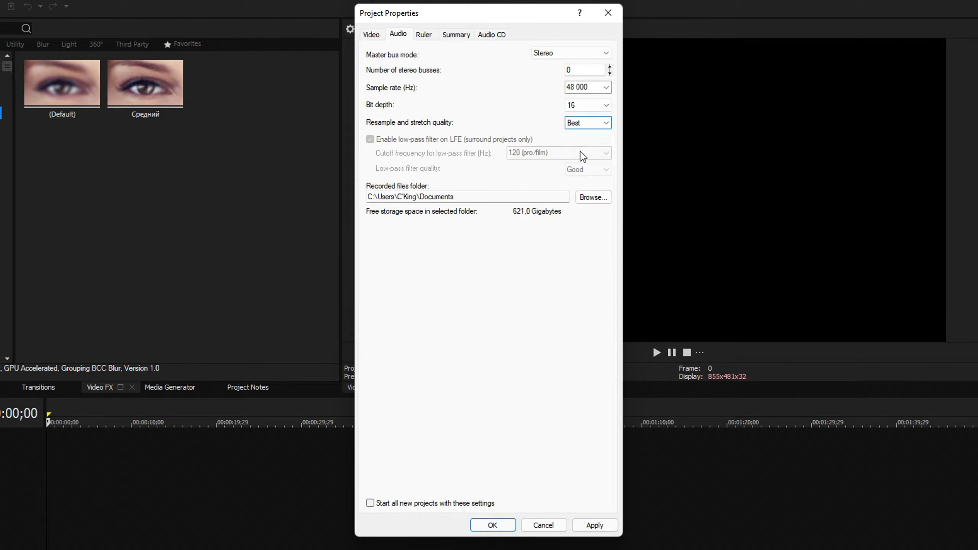
Name the video template "Мой шаблон", make all new projects start with these settings, and apply them.
{"action": "left_click", "coordinate": [373, 34]}
{"action": "left_click", "coordinate": [422, 50]}
{"action": "left_click_drag", "start_coordinate": [512, 55], "coordinate": [336, 48]}
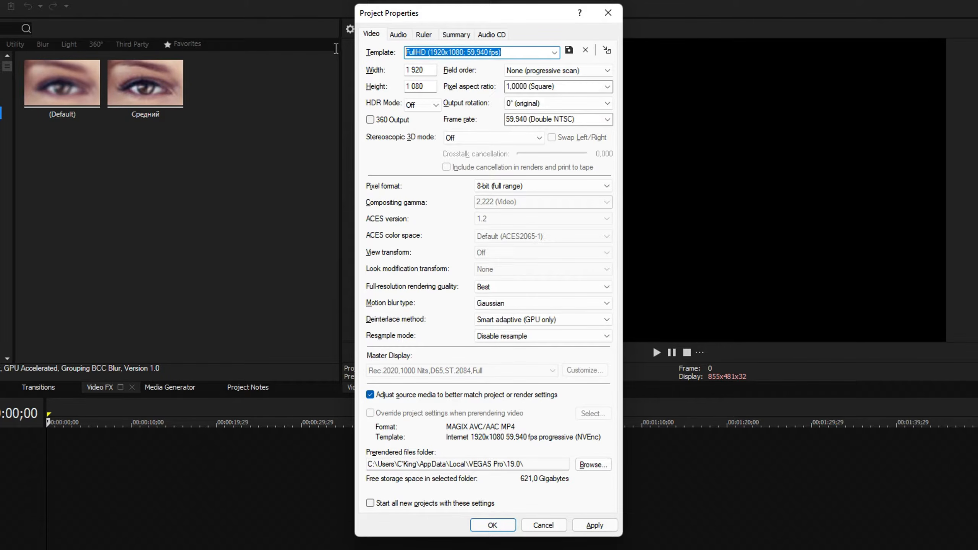
{"action": "type", "text": "M"}
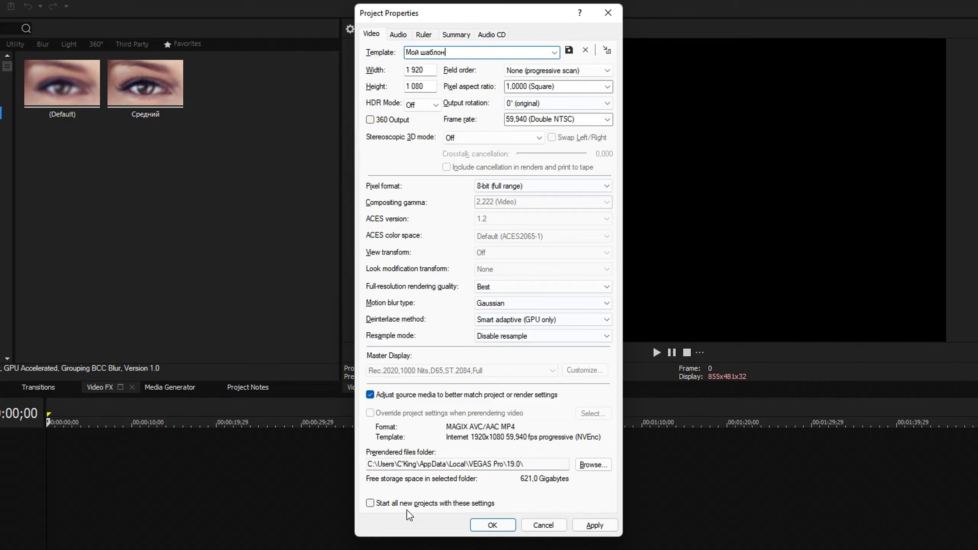
{"action": "left_click", "coordinate": [370, 504]}
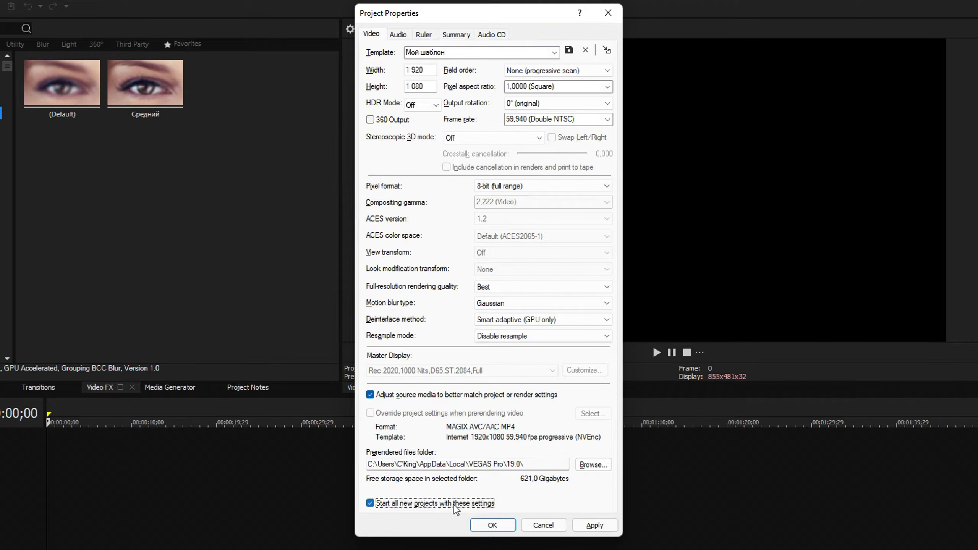
{"action": "left_click", "coordinate": [594, 525]}
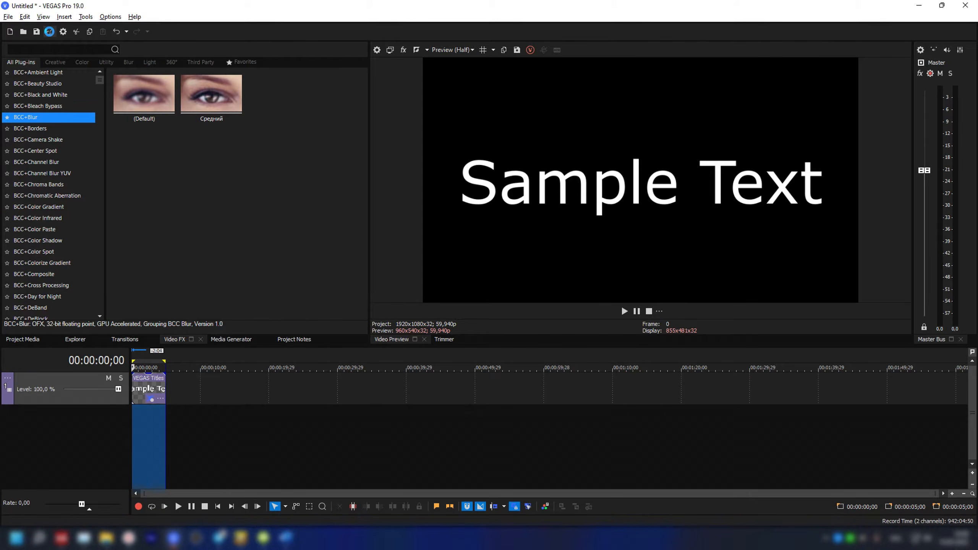
Start a render as MAGIX AVC/AAC MP4 with Internet UHD 2160p 59.94 fps and open its customization on the FullHD VBR_HQ (60 FPS) template.
{"action": "left_click", "coordinate": [50, 32]}
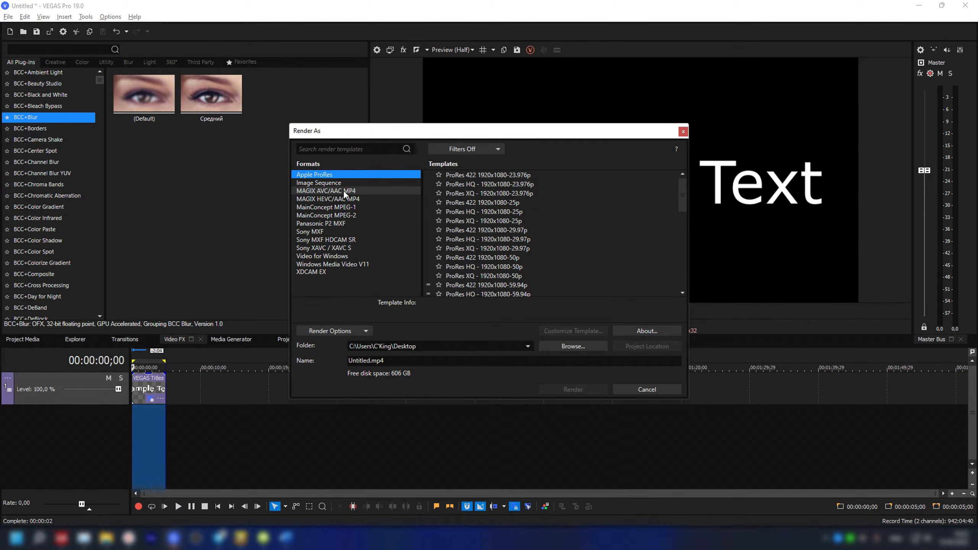
{"action": "left_click", "coordinate": [314, 190]}
{"action": "left_click", "coordinate": [451, 174]}
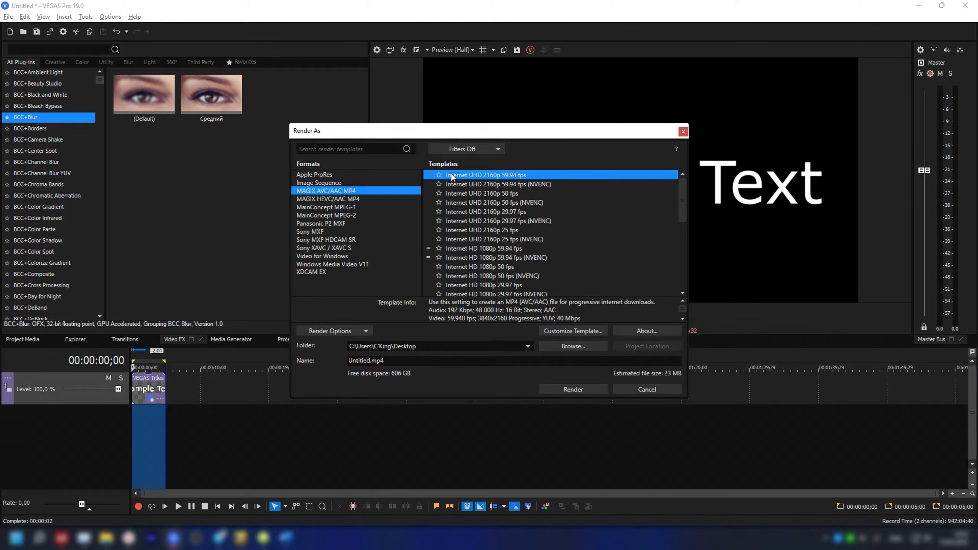
{"action": "left_click", "coordinate": [569, 331]}
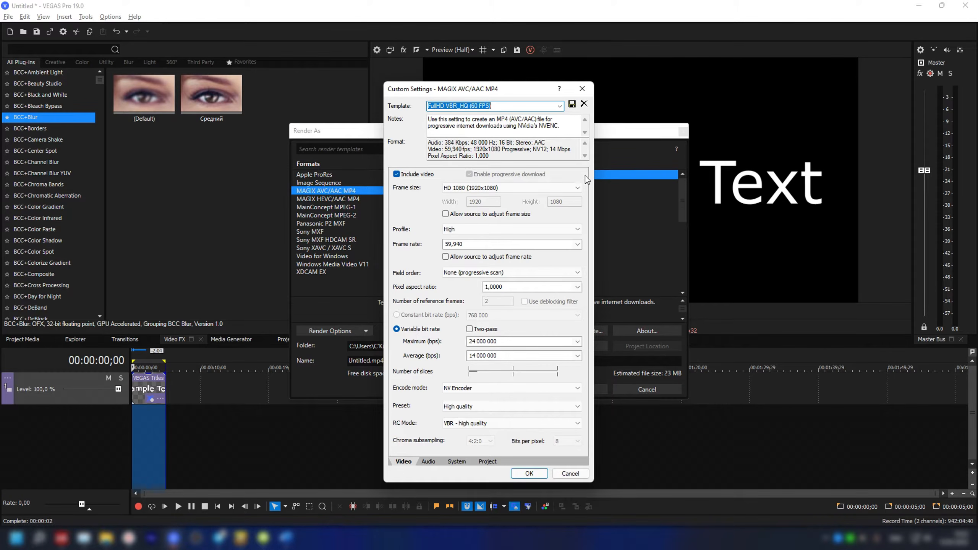
Set the encode mode to NV Encoder, the preset to High quality and the RC mode to VBR - high quality.
{"action": "left_click", "coordinate": [458, 388]}
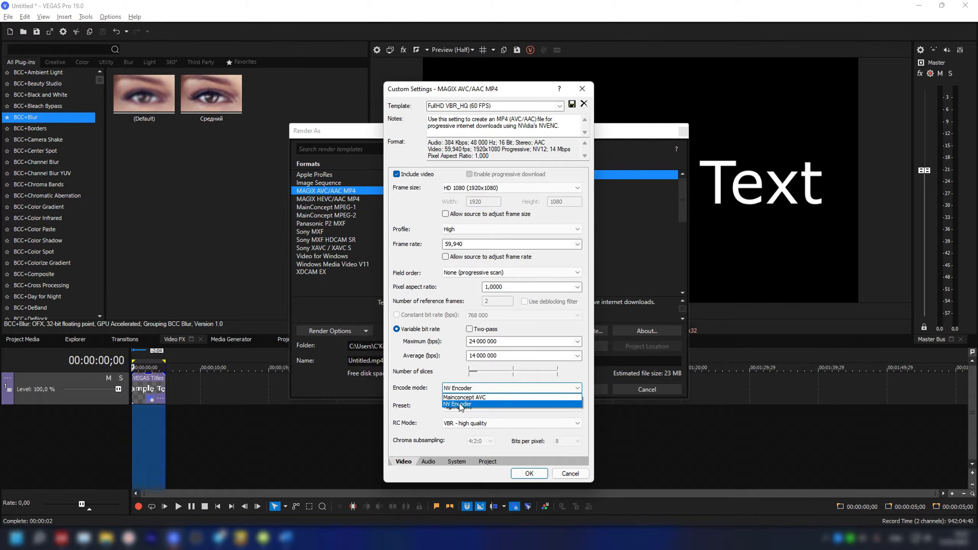
{"action": "left_click", "coordinate": [567, 404]}
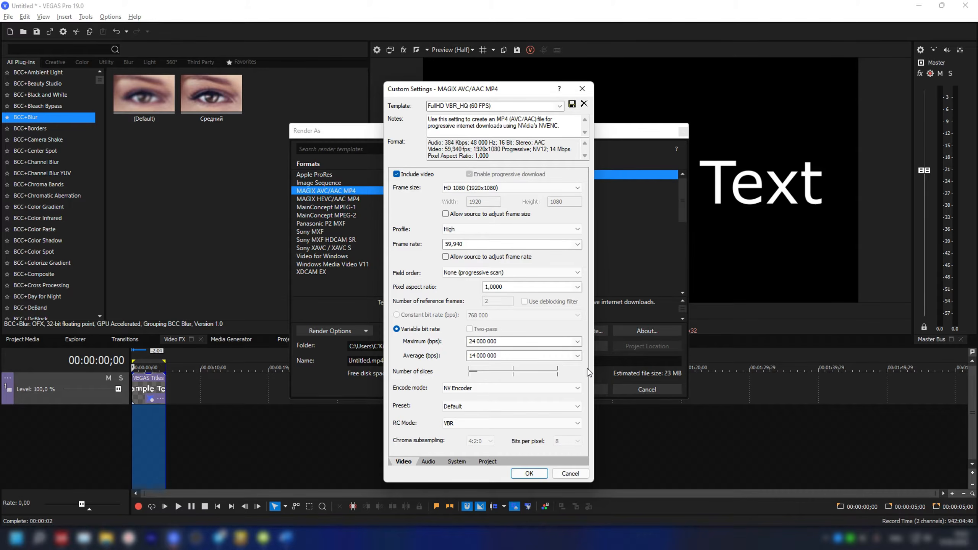
{"action": "left_click", "coordinate": [578, 408]}
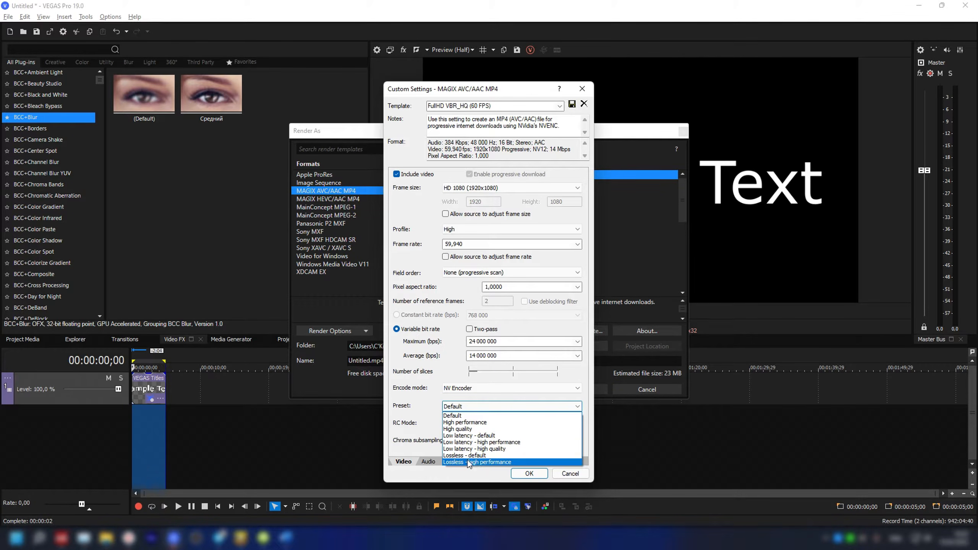
{"action": "left_click", "coordinate": [502, 429]}
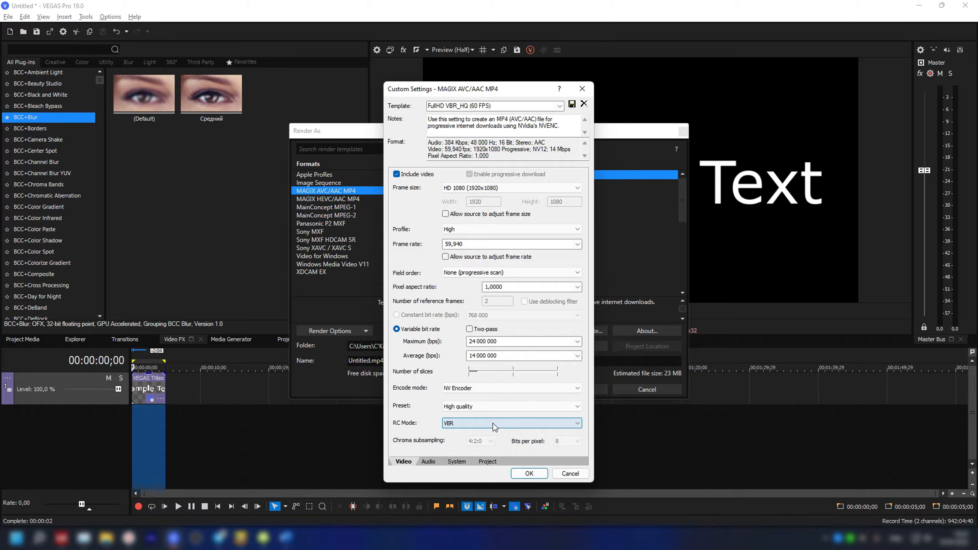
{"action": "left_click", "coordinate": [493, 423]}
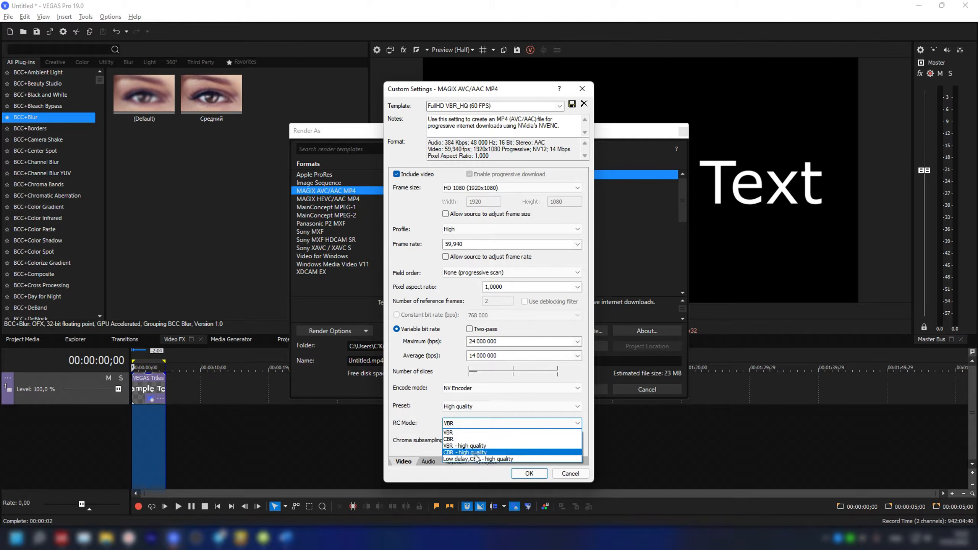
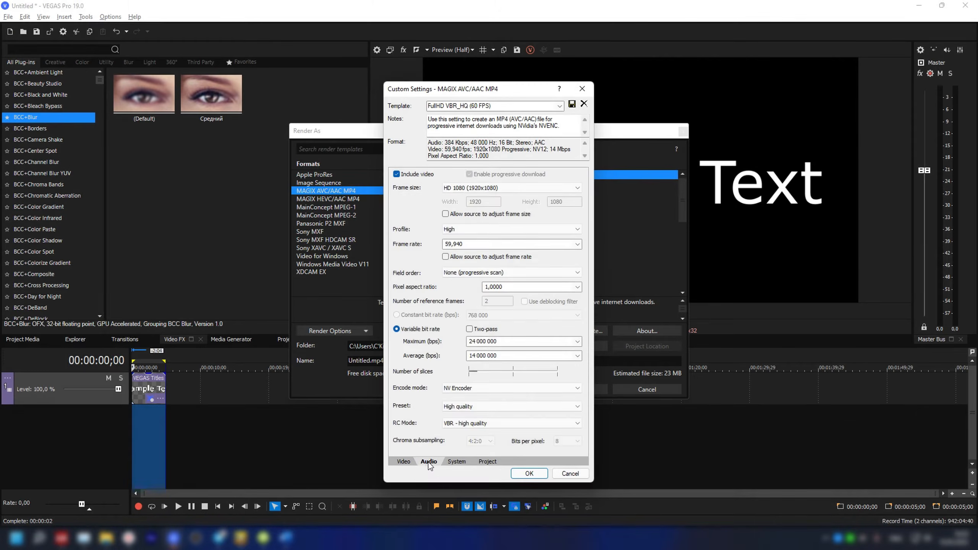
Review the render template's audio settings and set its project video rendering quality to Best.
{"action": "left_click", "coordinate": [429, 461]}
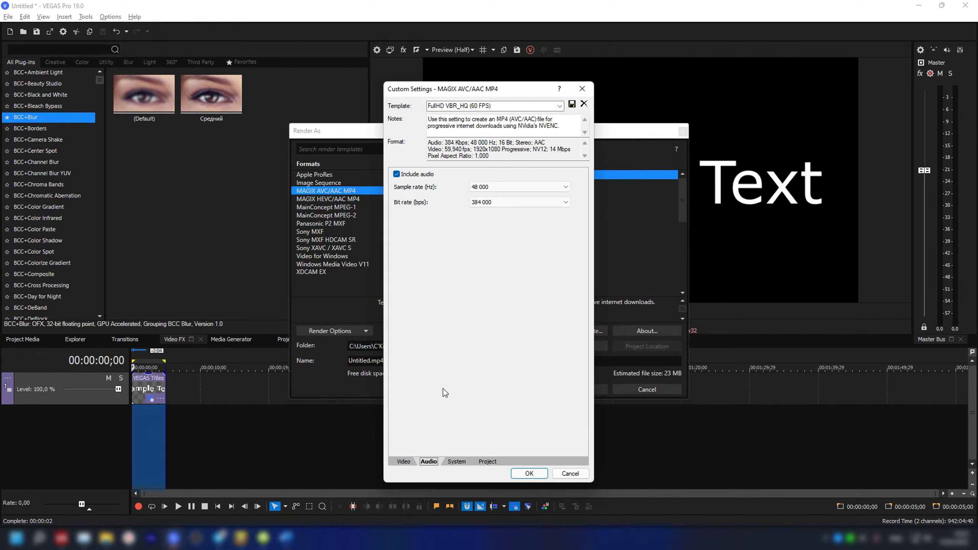
{"action": "left_click", "coordinate": [488, 462]}
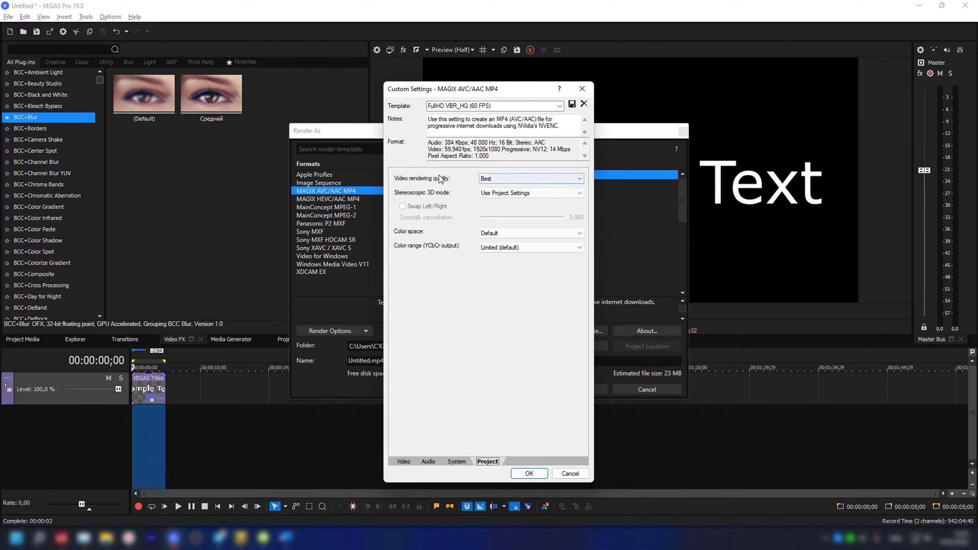
{"action": "left_click", "coordinate": [497, 179]}
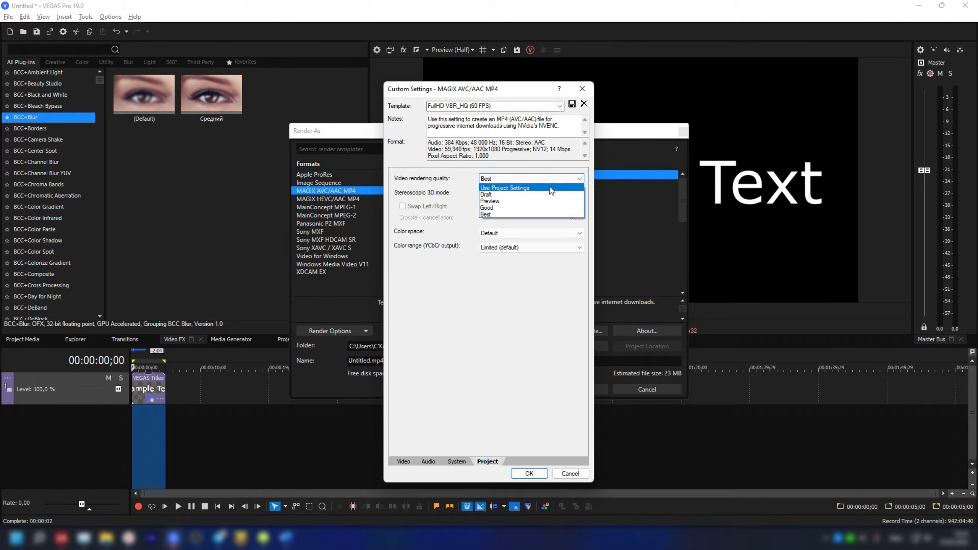
{"action": "left_click", "coordinate": [555, 214]}
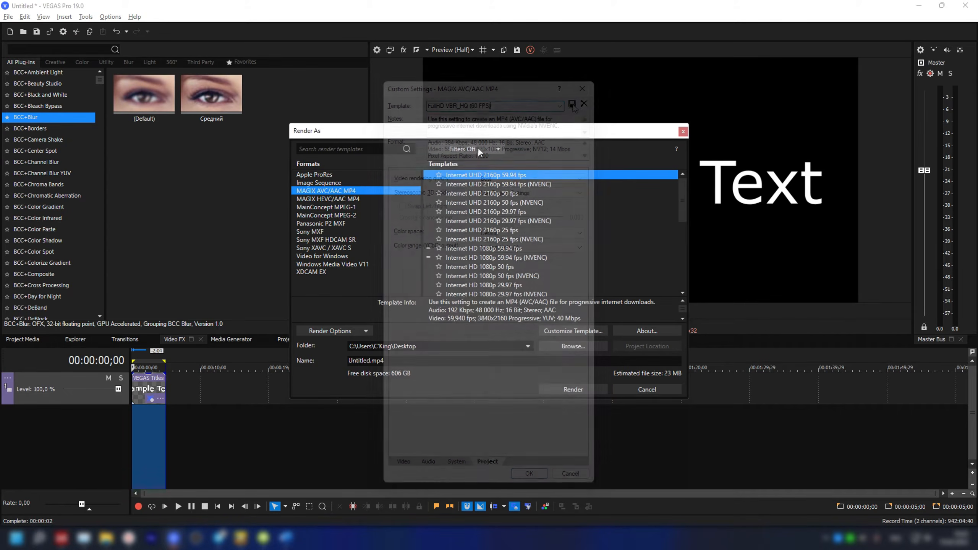
Filter the render templates to show favorites only.
{"action": "left_click", "coordinate": [489, 149]}
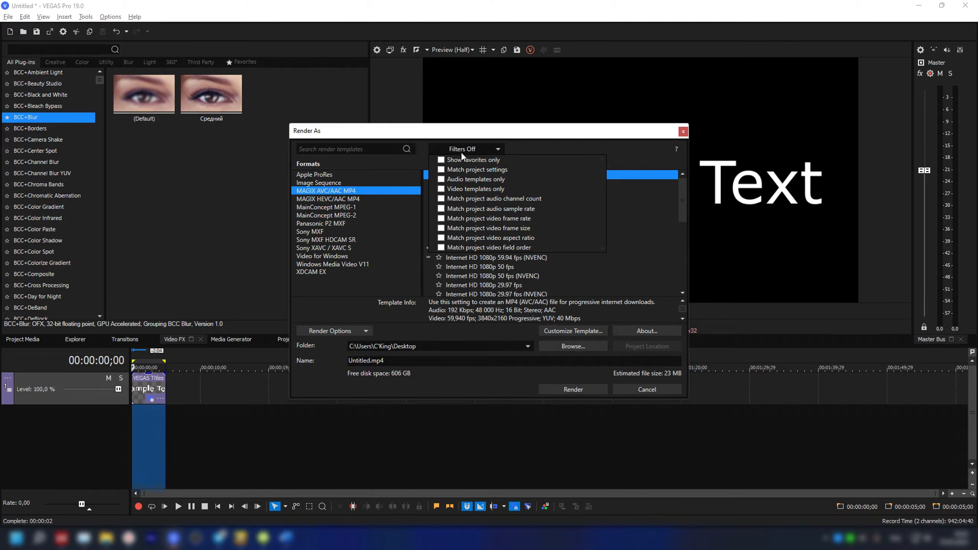
{"action": "left_click", "coordinate": [441, 160]}
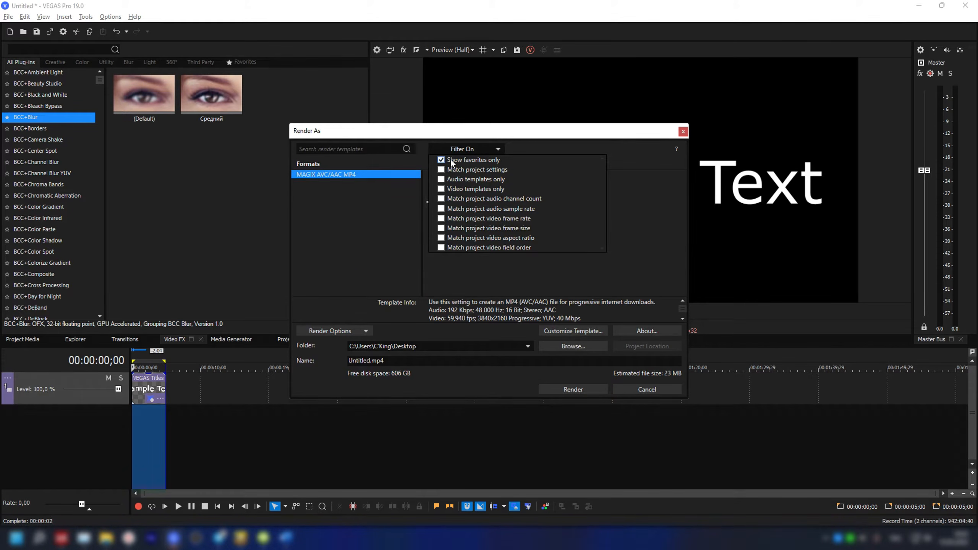
{"action": "left_click", "coordinate": [482, 149]}
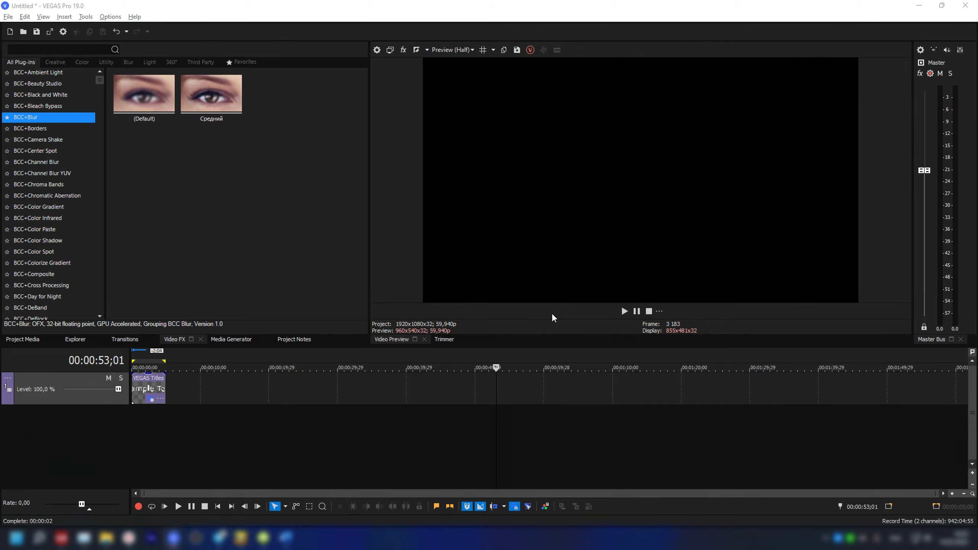
Run %appdata%, browse from there to the AppData\Local\VEGAS Pro folder, and open the folder inside it.
{"action": "key", "text": "super+r"}
{"action": "left_click_drag", "start_coordinate": [88, 415], "coordinate": [489, 190]}
{"action": "type", "text": "%appdata%"}
{"action": "left_click", "coordinate": [468, 261]}
{"action": "left_click", "coordinate": [356, 175]}
{"action": "double_click", "coordinate": [400, 213]}
{"action": "scroll", "coordinate": [500, 250], "scroll_direction": "down", "scroll_amount": 6}
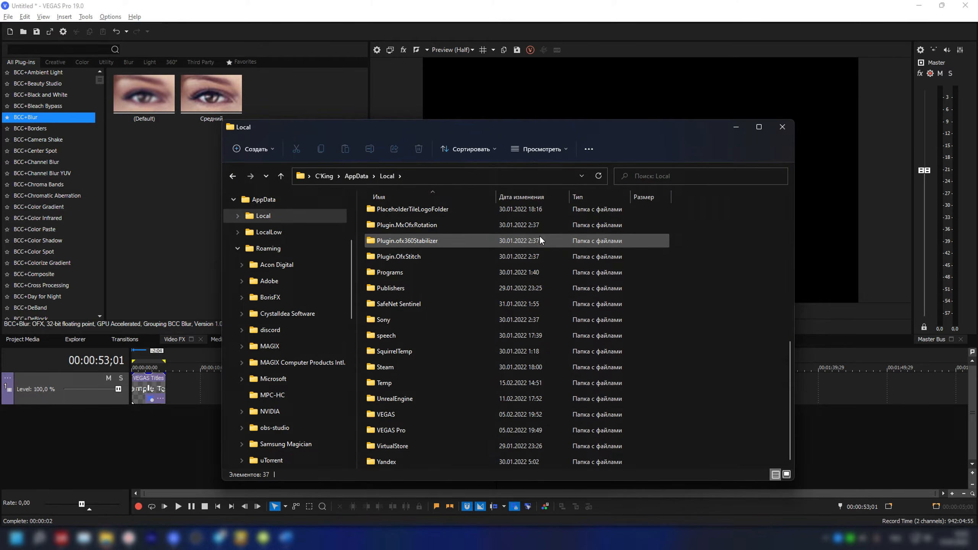
{"action": "double_click", "coordinate": [420, 429]}
{"action": "double_click", "coordinate": [416, 229]}
Return to VEGAS Pro and examine the list of general preferences.
{"action": "left_click", "coordinate": [133, 36]}
{"action": "left_click", "coordinate": [110, 16]}
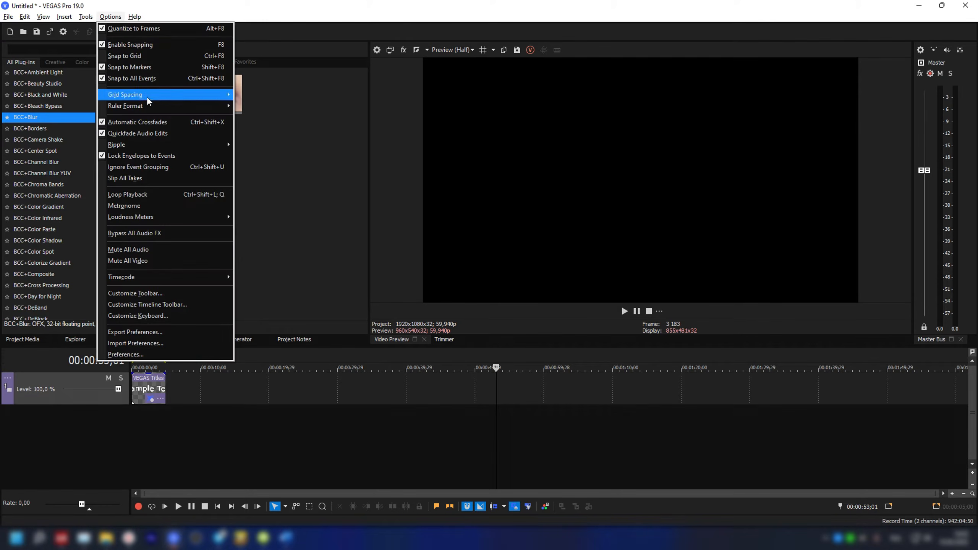
{"action": "left_click", "coordinate": [128, 354]}
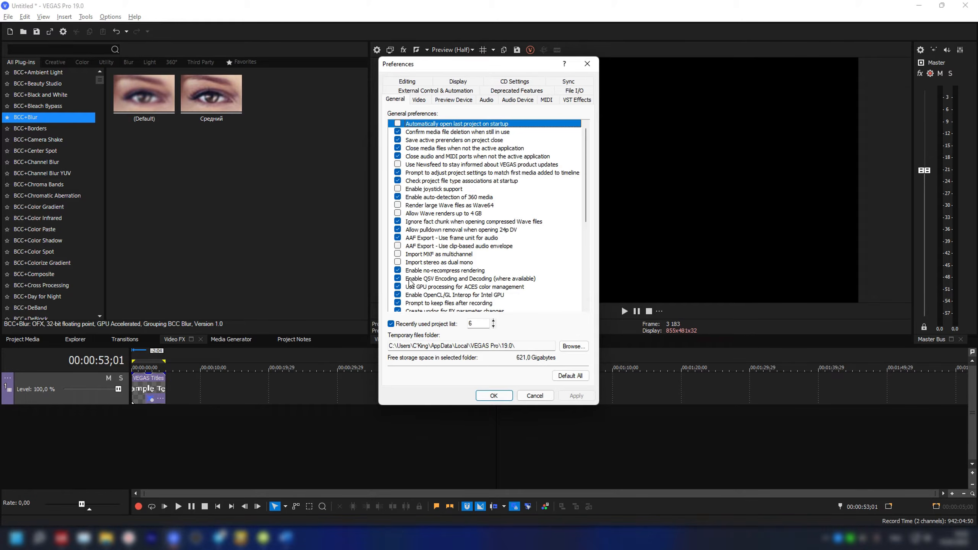
{"action": "left_click_drag", "start_coordinate": [587, 153], "coordinate": [587, 245]}
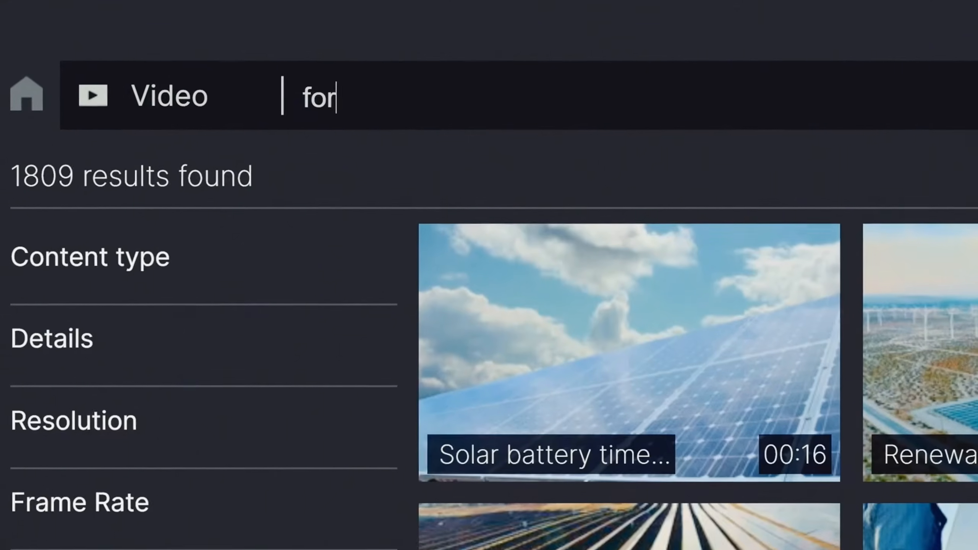
Download the meandering river clip found with a "forest" stock video search, and move it earlier on the timeline toward the canopy clip.
{"action": "type", "text": "est"}
{"action": "key", "text": "Return"}
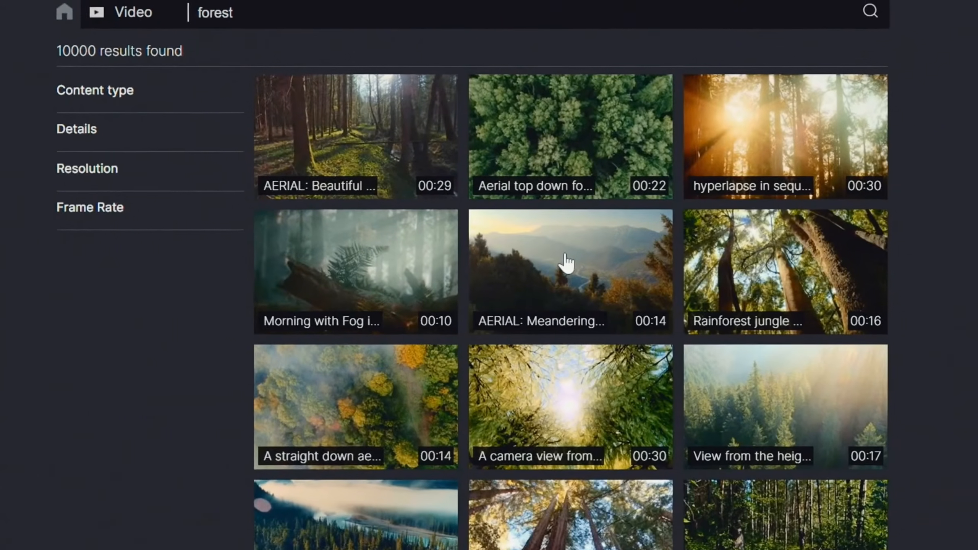
{"action": "left_click", "coordinate": [563, 267]}
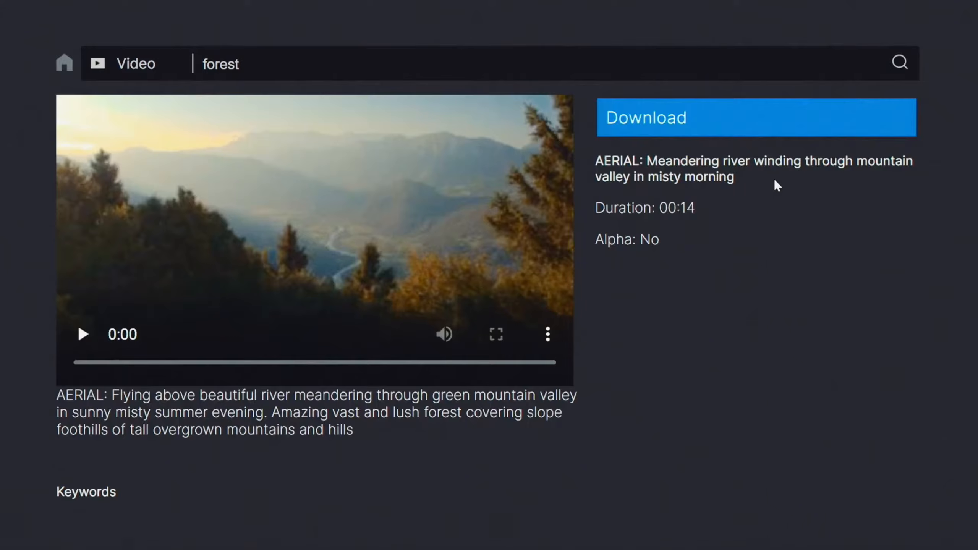
{"action": "left_click", "coordinate": [670, 130]}
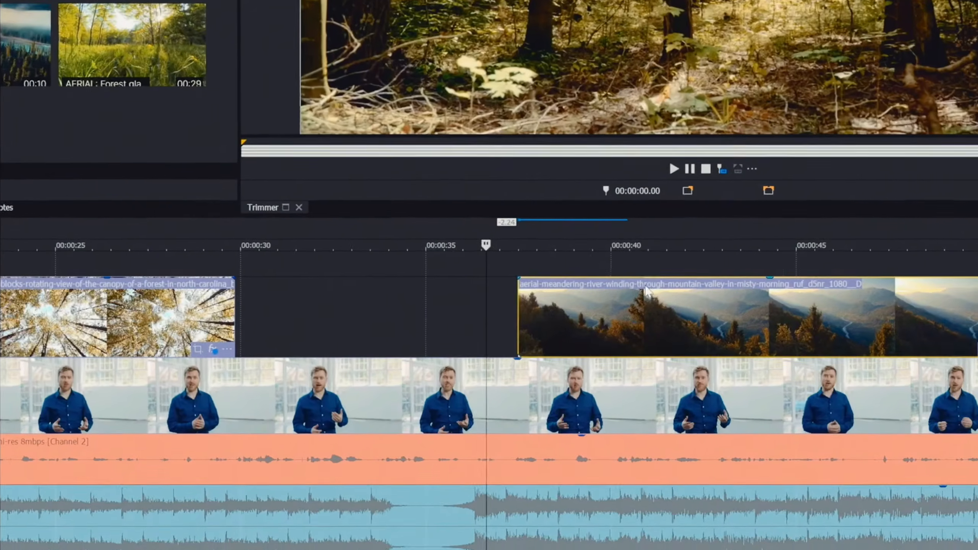
{"action": "left_click_drag", "start_coordinate": [654, 304], "coordinate": [443, 302]}
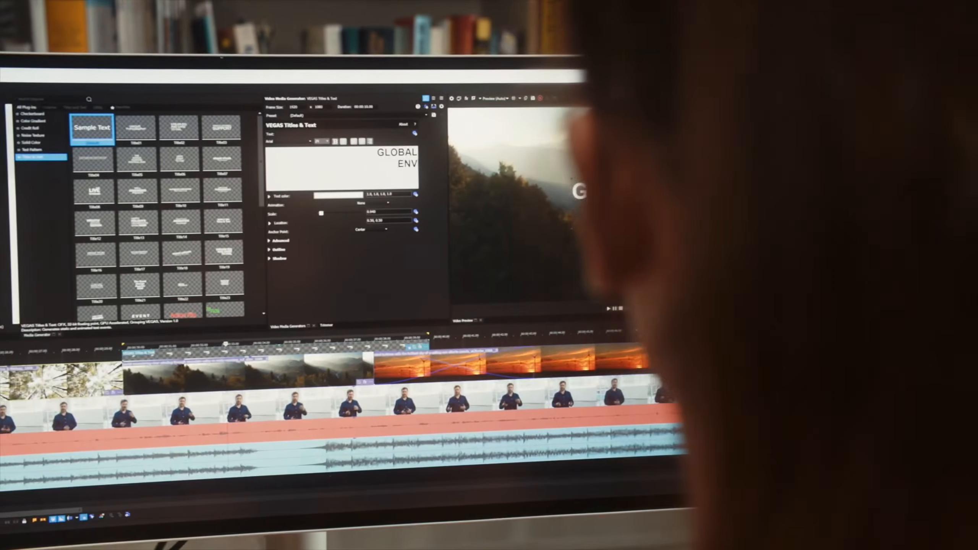
{"action": "type", "text": "NMENT"}
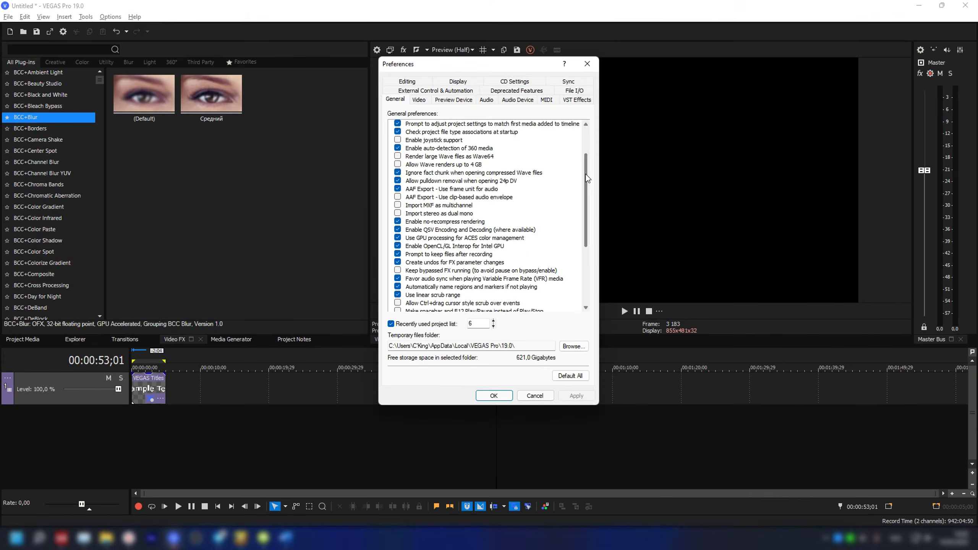
Find the Enable autosave option in the general preferences and close the preferences without saving changes.
{"action": "scroll", "coordinate": [587, 217], "scroll_direction": "down", "scroll_amount": 5}
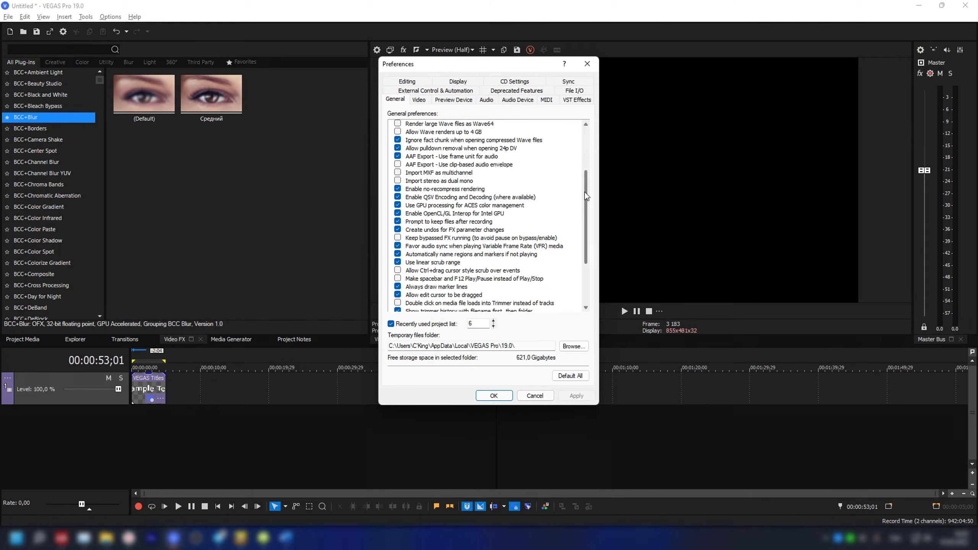
{"action": "scroll", "coordinate": [588, 217], "scroll_direction": "down", "scroll_amount": 2}
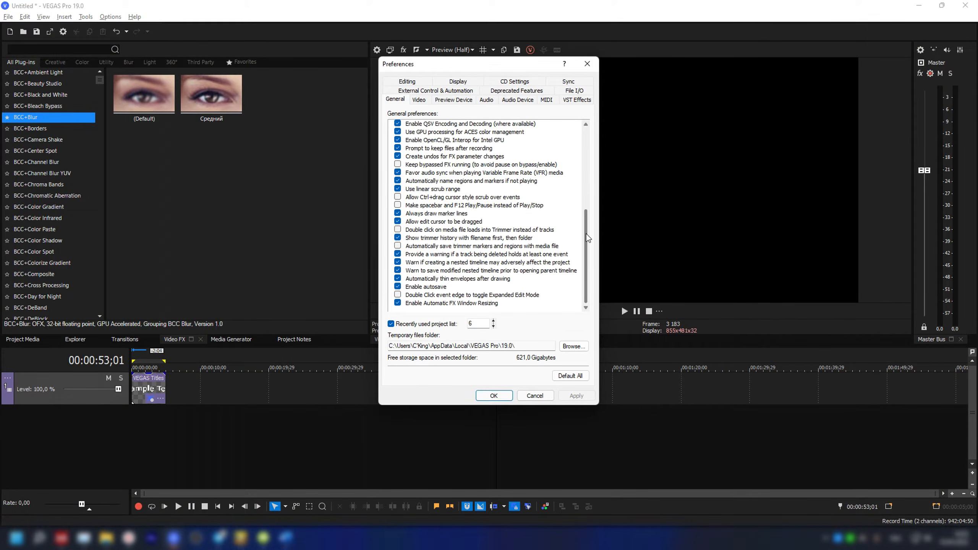
{"action": "left_click", "coordinate": [420, 288]}
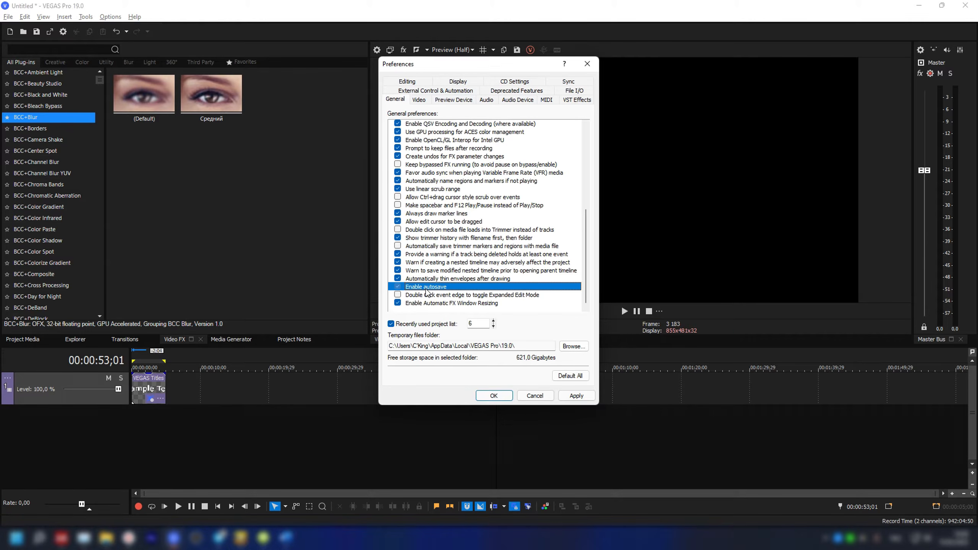
{"action": "left_click", "coordinate": [534, 395]}
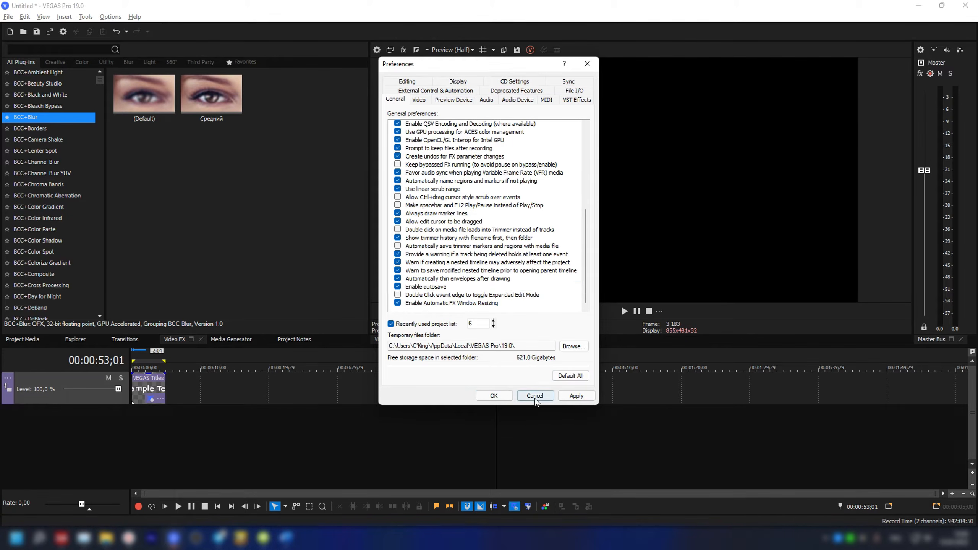
Open the hidden internal preferences and filter them by "autosave".
{"action": "left_click", "coordinate": [111, 17], "text": "shift"}
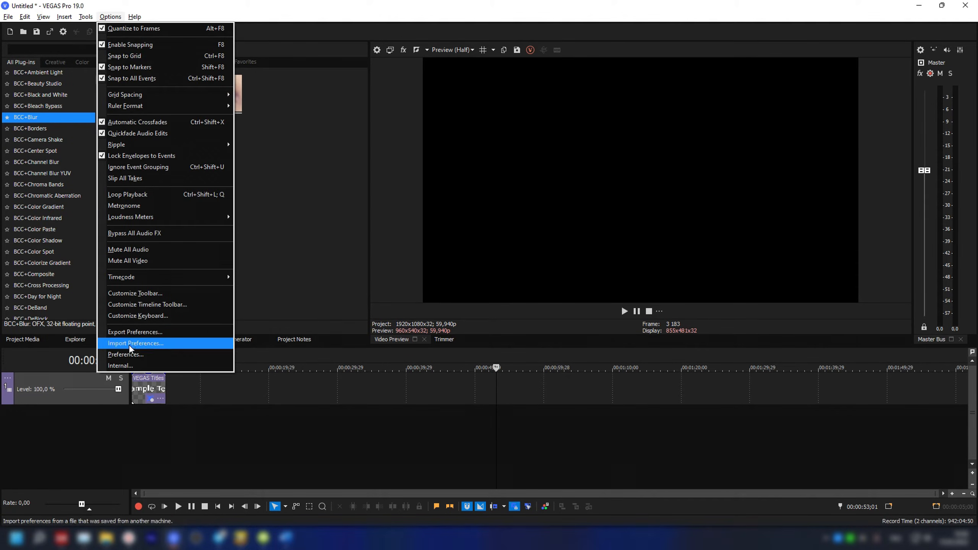
{"action": "left_click", "coordinate": [127, 367]}
{"action": "type", "text": "a"}
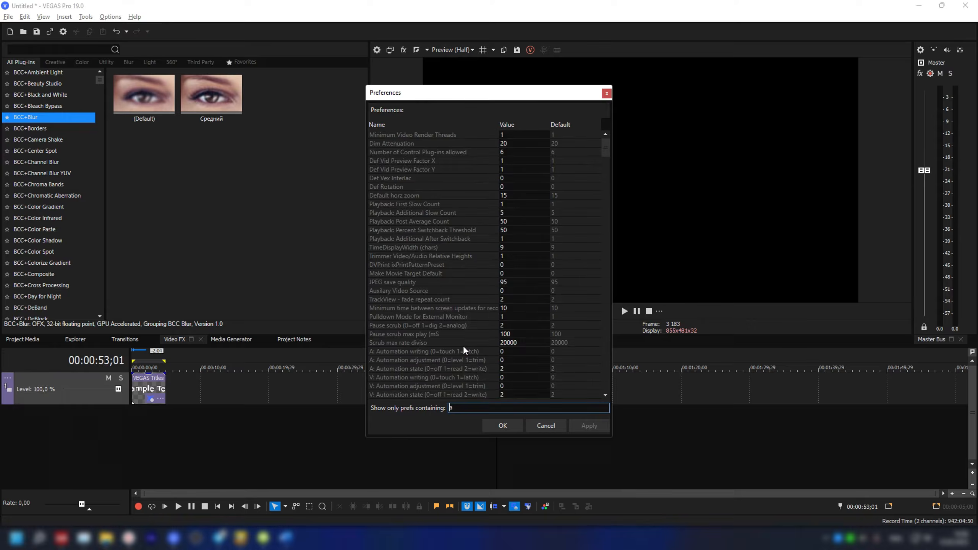
{"action": "type", "text": "utosave"}
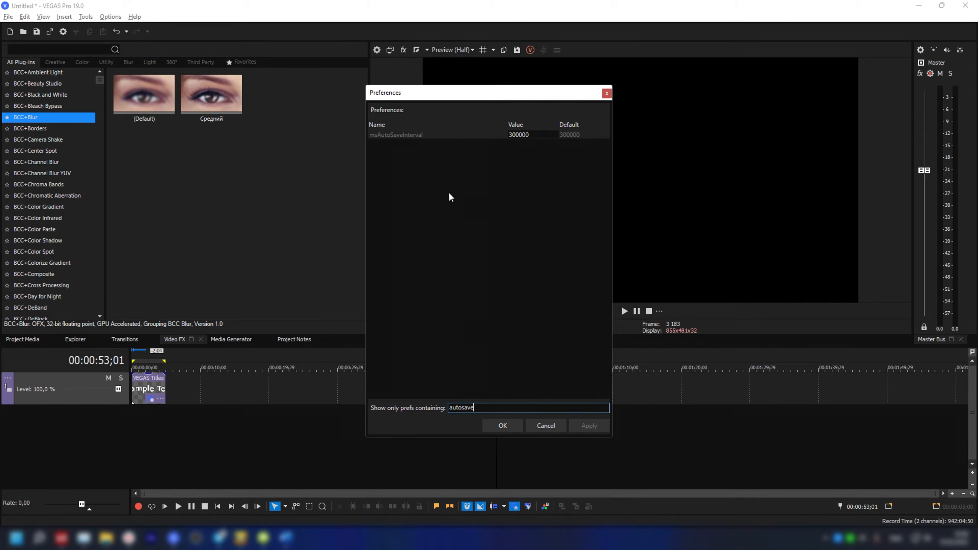
Set the msAutoSaveInterval preference to 100000.
{"action": "left_click", "coordinate": [398, 138]}
{"action": "left_click", "coordinate": [534, 135]}
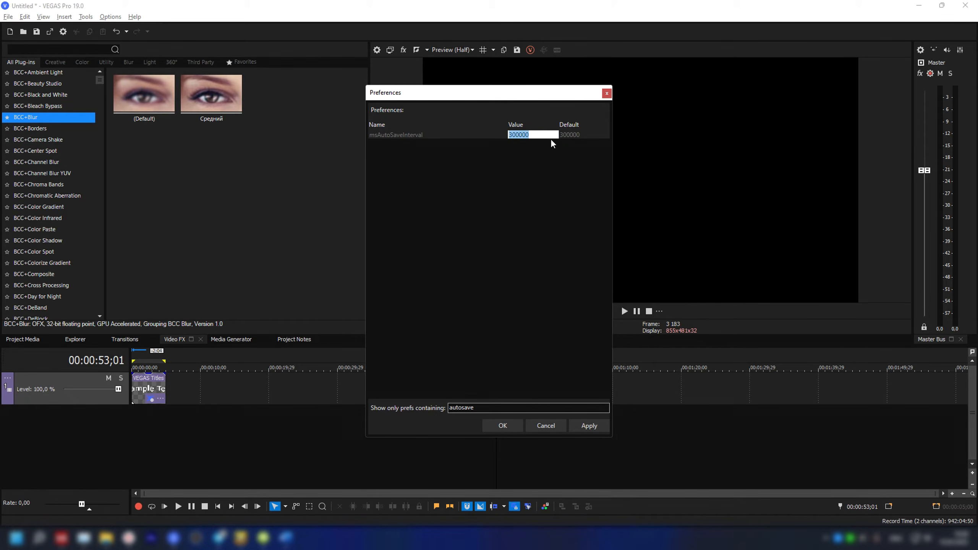
{"action": "type", "text": "100000"}
{"action": "key", "text": "Return"}
Set the msAutoSaveInterval preference to 60000 and save the internal preferences.
{"action": "left_click_drag", "start_coordinate": [541, 135], "coordinate": [436, 143]}
{"action": "type", "text": "60000"}
{"action": "key", "text": "Return"}
{"action": "key", "text": "Return"}
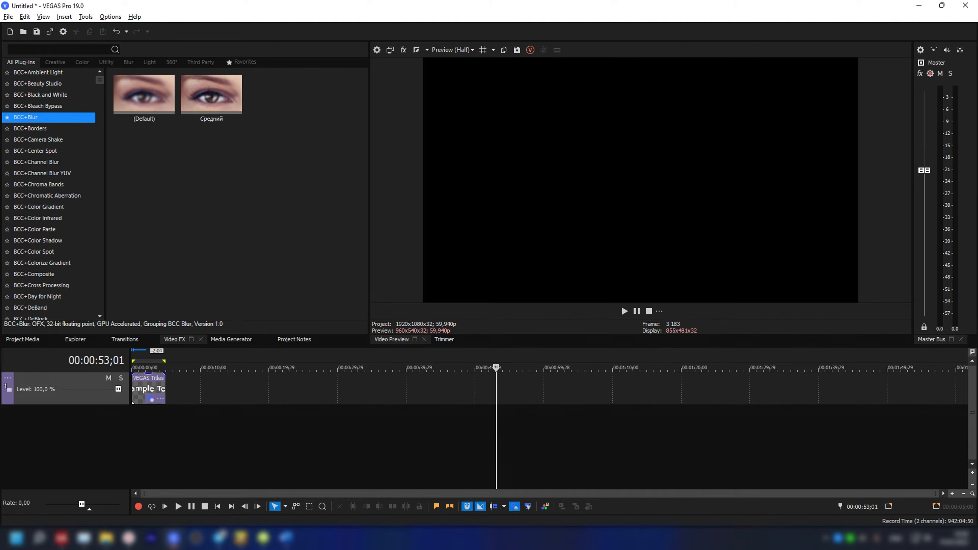
Switch the video preview quality to Preview (Full) and back to Preview (Half).
{"action": "left_click", "coordinate": [453, 50]}
{"action": "mouse_move", "coordinate": [465, 72]}
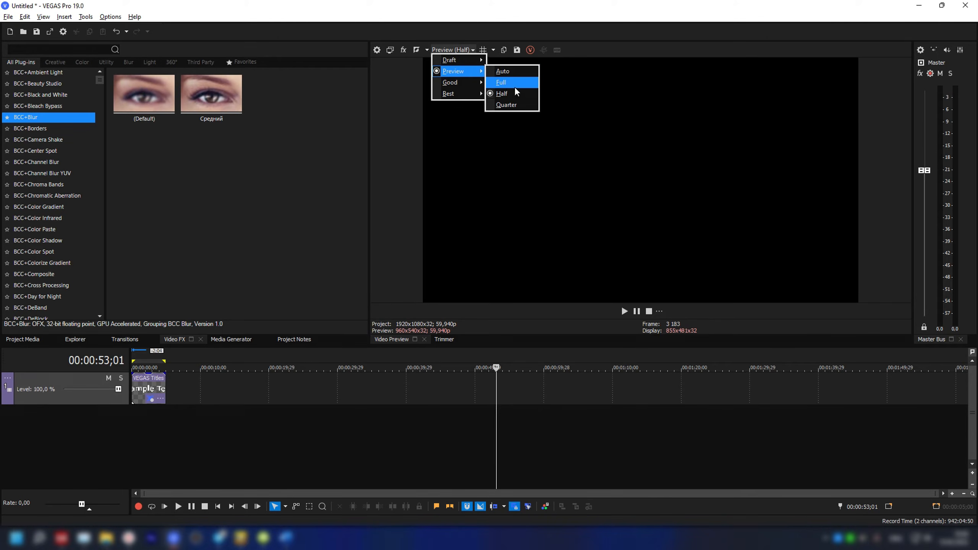
{"action": "left_click", "coordinate": [500, 83]}
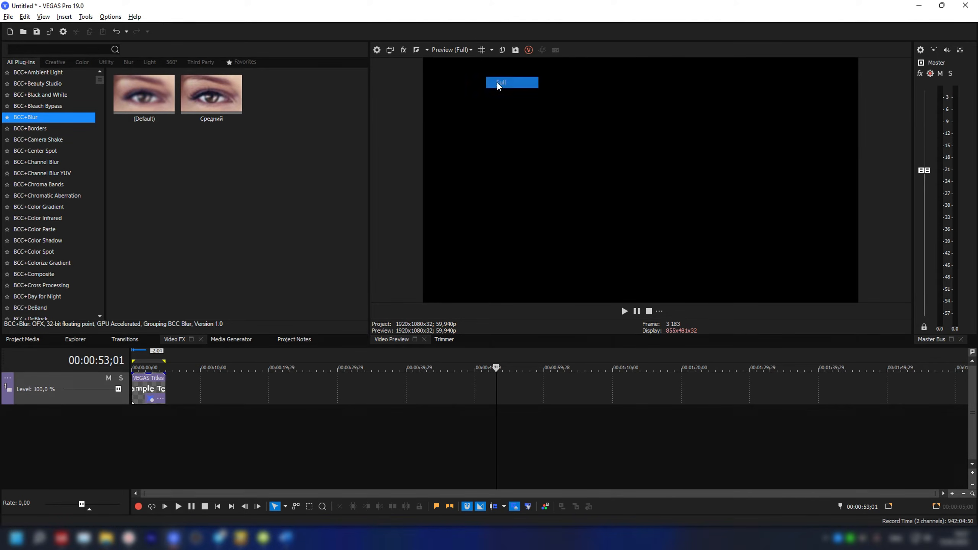
{"action": "left_click", "coordinate": [457, 50]}
{"action": "mouse_move", "coordinate": [463, 72]}
{"action": "left_click", "coordinate": [514, 94]}
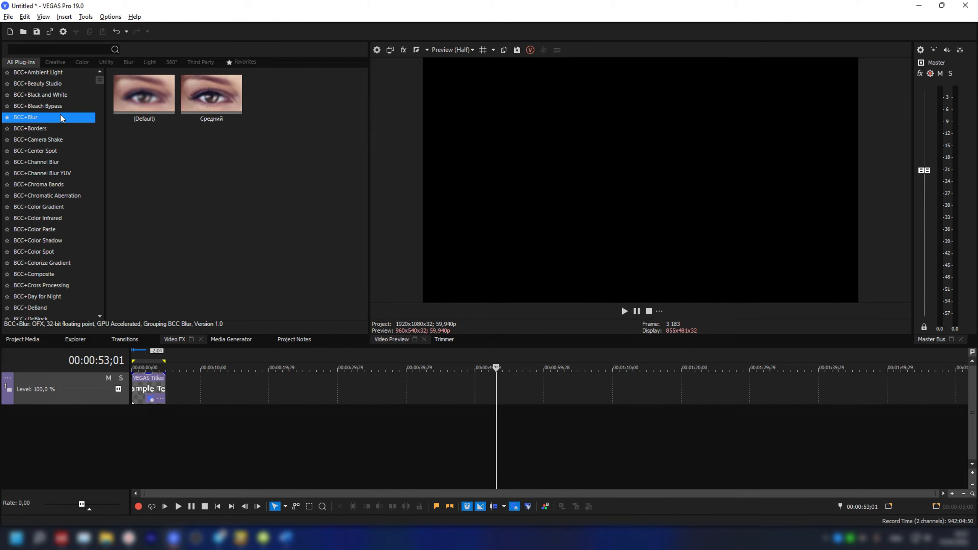
Clear the project's edit history and accept the confirmation.
{"action": "left_click", "coordinate": [24, 17]}
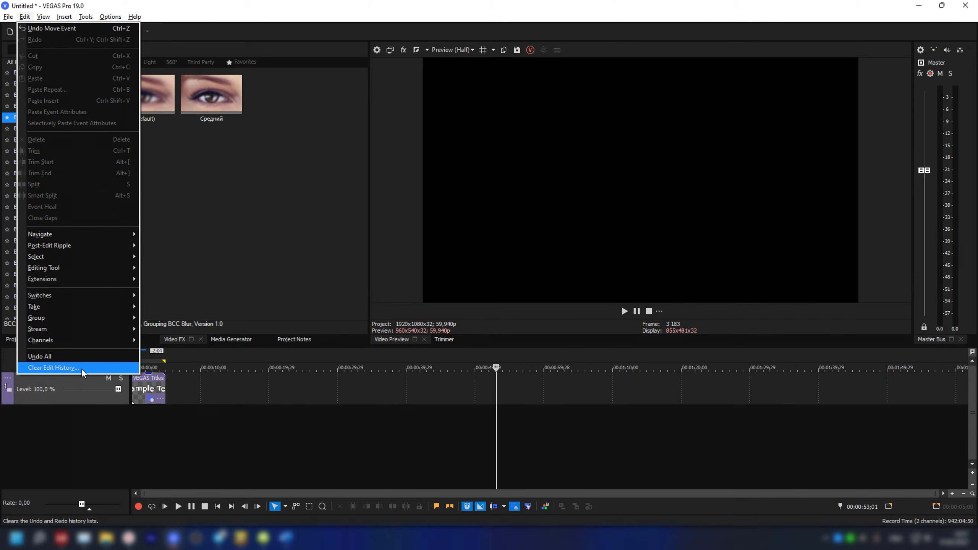
{"action": "left_click", "coordinate": [54, 367]}
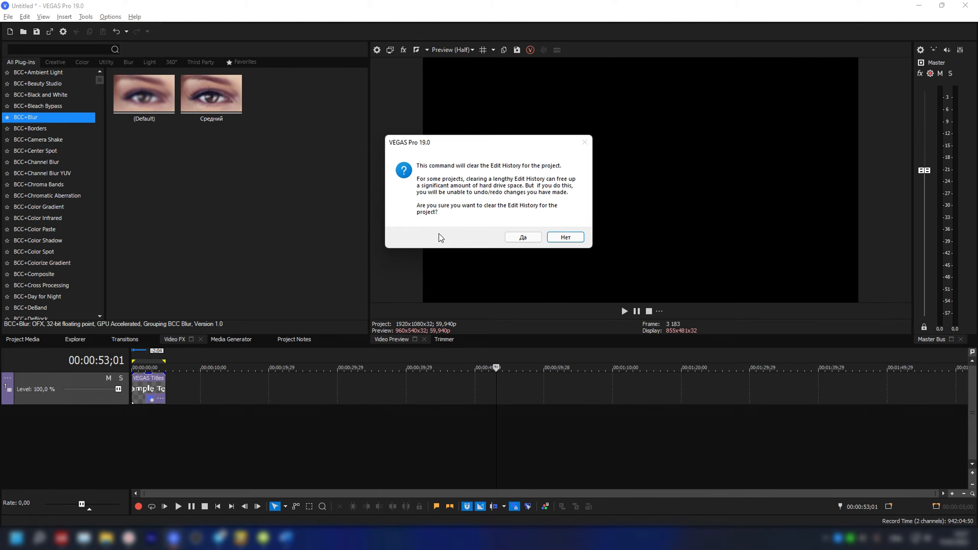
{"action": "left_click", "coordinate": [534, 239]}
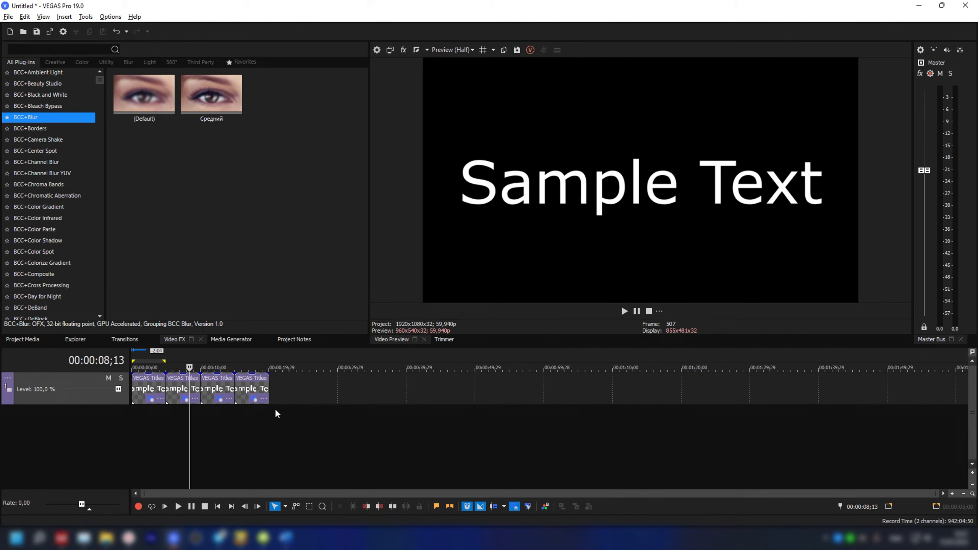
Select the time range spanning all four title clips and selectively prerender it.
{"action": "left_click_drag", "start_coordinate": [276, 414], "coordinate": [133, 410]}
{"action": "key", "text": "shift+m"}
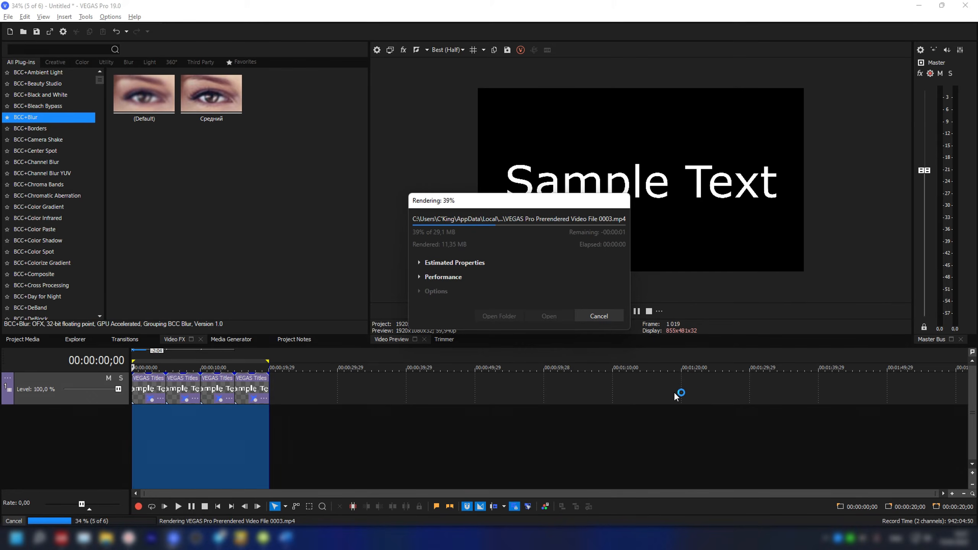
Delete the prerendered video segments marked above the title clips on the timeline one by one.
{"action": "right_click", "coordinate": [215, 349]}
{"action": "left_click", "coordinate": [211, 352]}
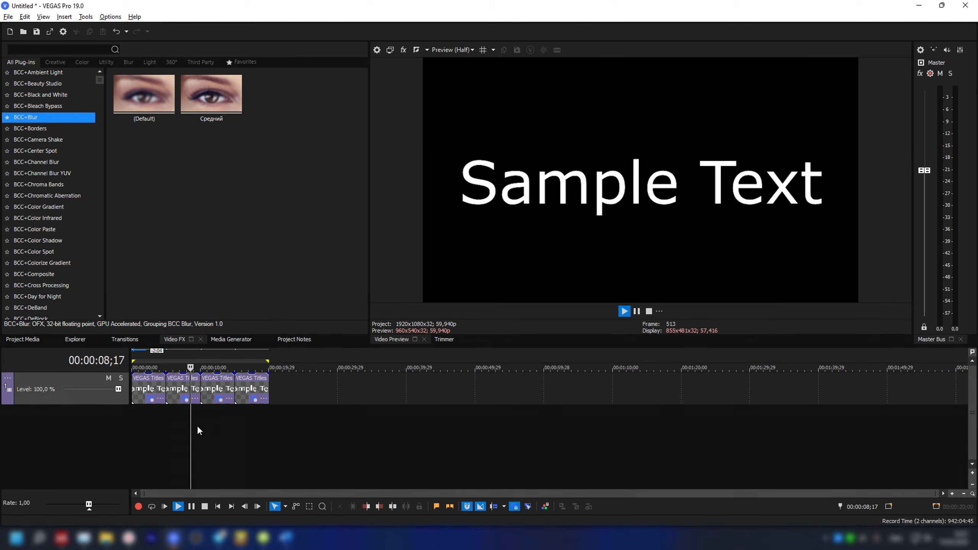
{"action": "scroll", "coordinate": [192, 426], "scroll_direction": "up", "scroll_amount": 5}
{"action": "right_click", "coordinate": [448, 353]}
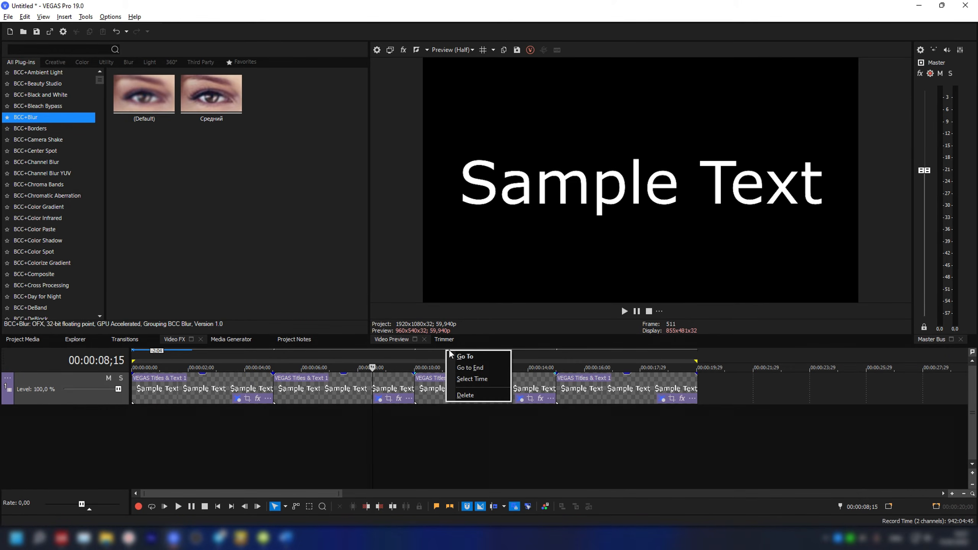
{"action": "left_click", "coordinate": [464, 397]}
{"action": "right_click", "coordinate": [579, 349]}
{"action": "left_click", "coordinate": [595, 396]}
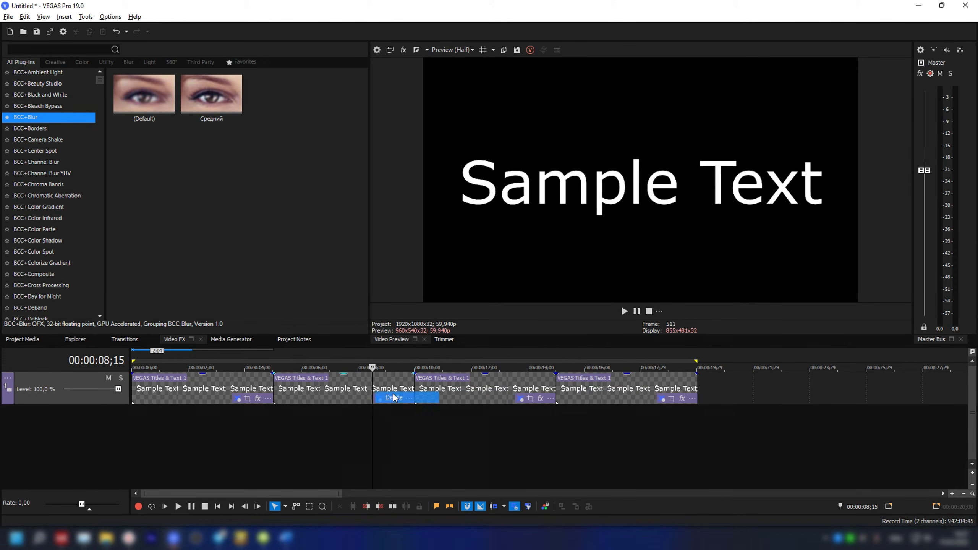
{"action": "left_click", "coordinate": [270, 396]}
{"action": "left_click", "coordinate": [585, 448]}
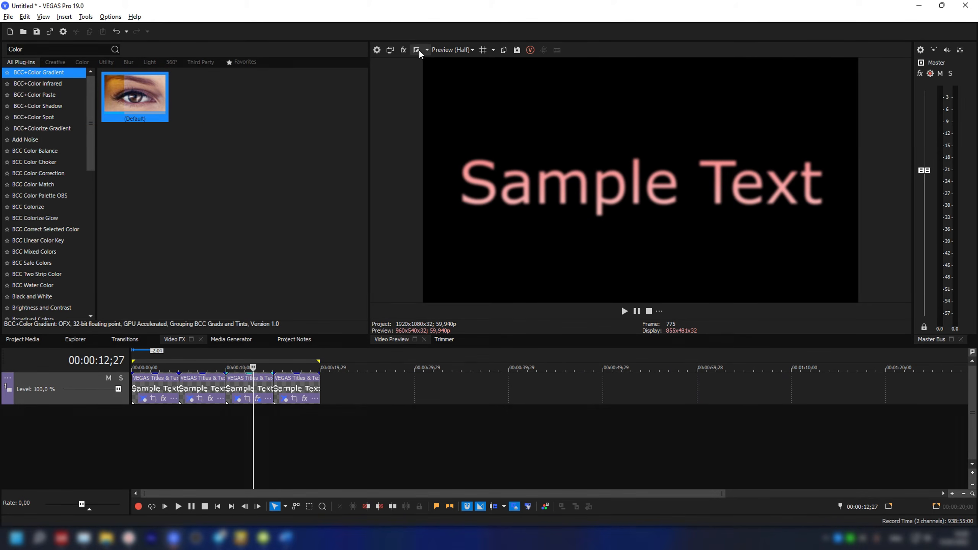
Compare the title in split-screen preview with FX bypassed on one half, the right half and the whole frame.
{"action": "left_click", "coordinate": [417, 51]}
{"action": "left_click", "coordinate": [427, 50]}
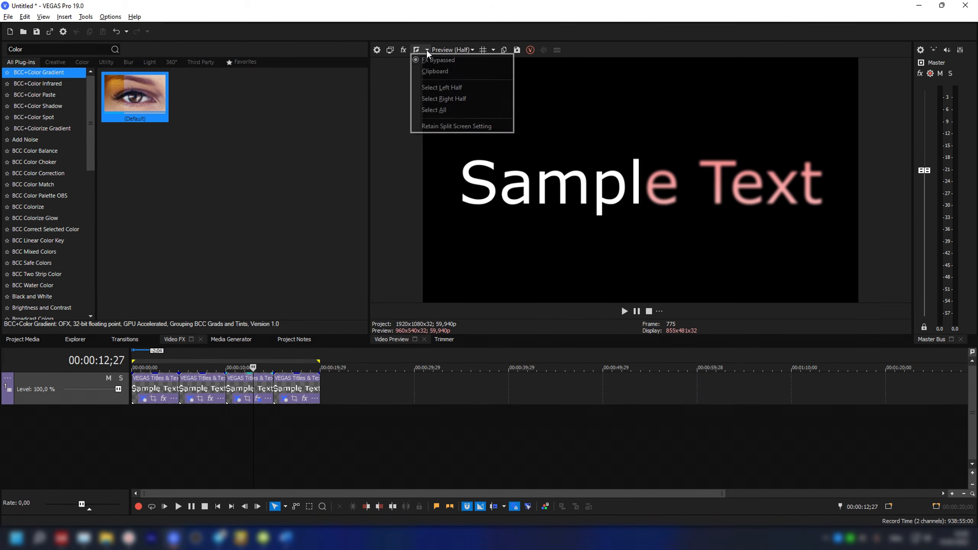
{"action": "left_click", "coordinate": [434, 99]}
{"action": "left_click", "coordinate": [427, 52]}
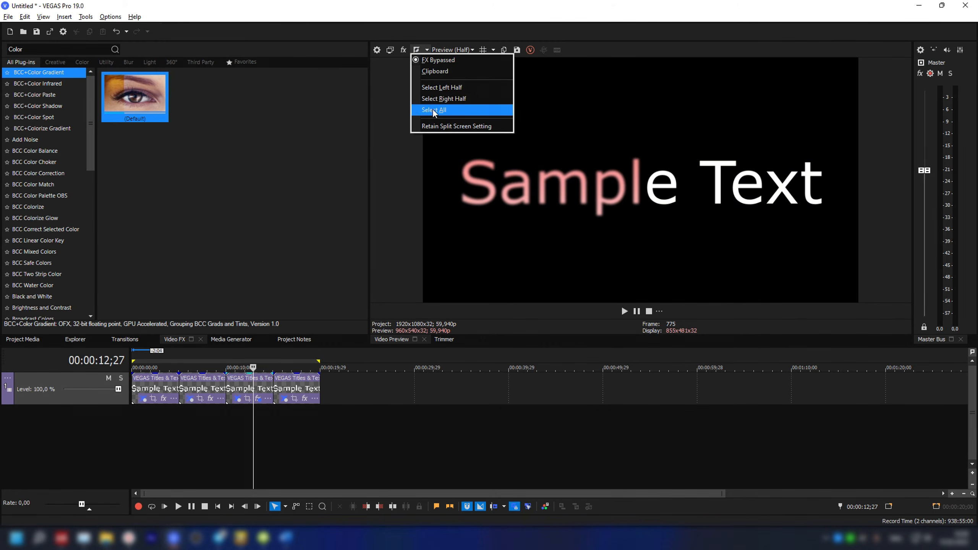
{"action": "left_click", "coordinate": [458, 110]}
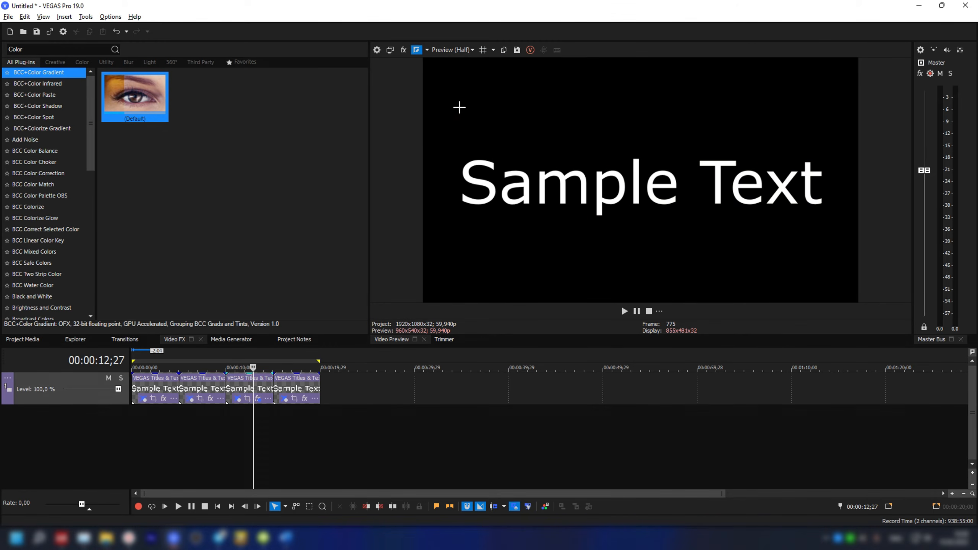
{"action": "left_click", "coordinate": [418, 53]}
{"action": "left_click", "coordinate": [418, 53]}
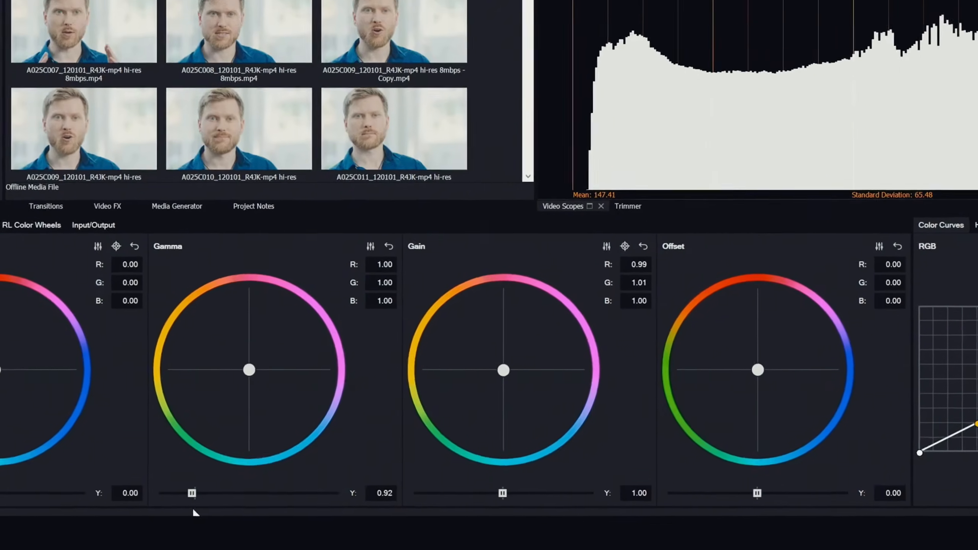
Raise the Gamma color wheel's Y level slightly, and move the shadow point of the RGB curve in VEGAS Effects.
{"action": "left_click_drag", "start_coordinate": [192, 493], "coordinate": [204, 492]}
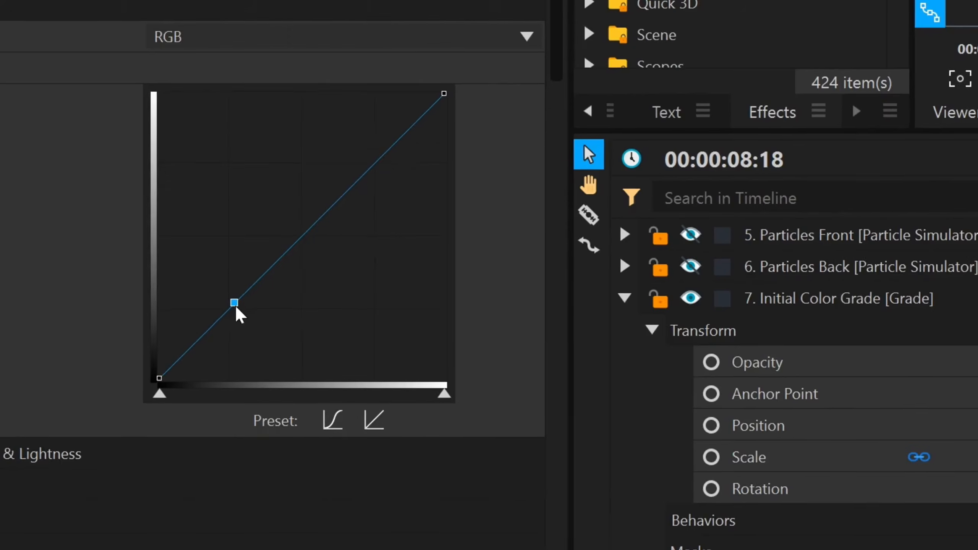
{"action": "left_click_drag", "start_coordinate": [236, 313], "coordinate": [362, 373]}
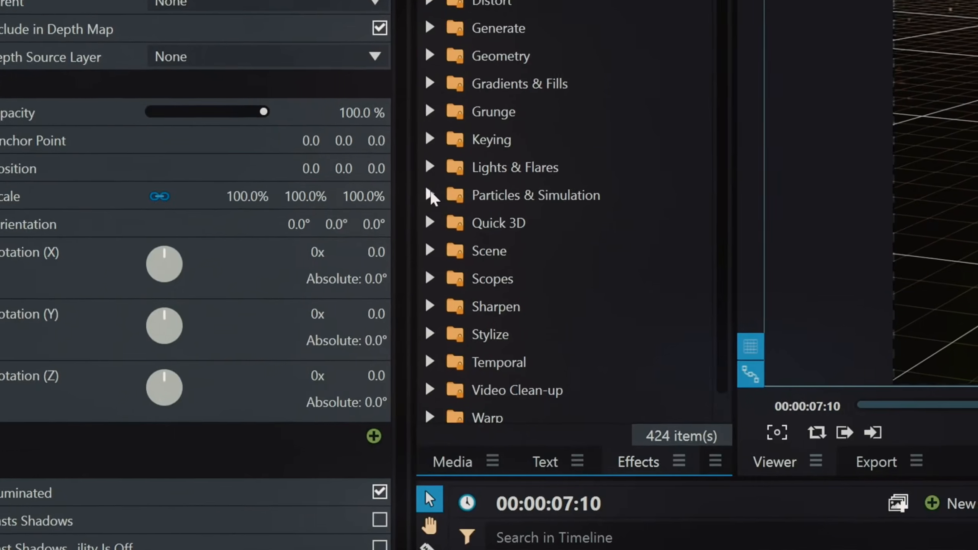
Expand the Particles & Simulation effects category and pick the Particle Simulator.
{"action": "left_click", "coordinate": [430, 195]}
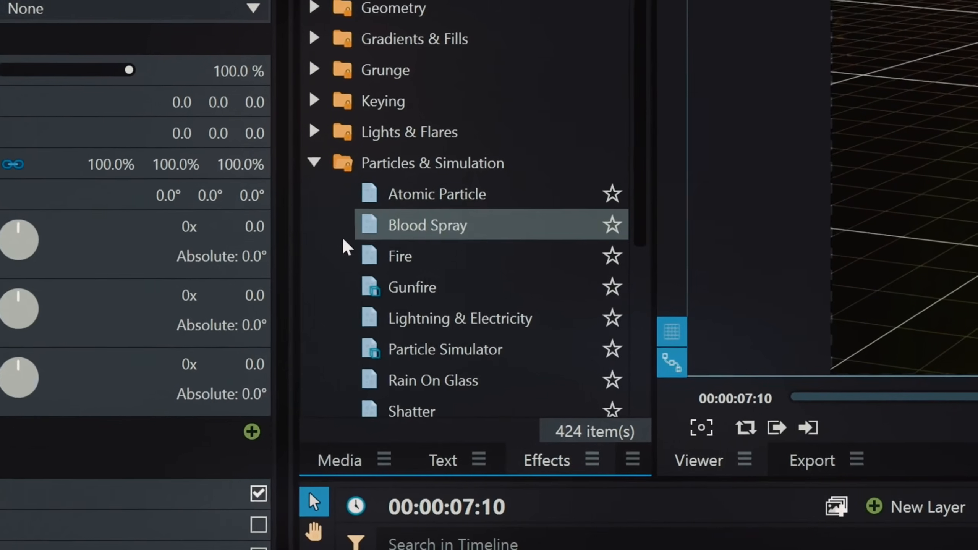
{"action": "left_click", "coordinate": [396, 349]}
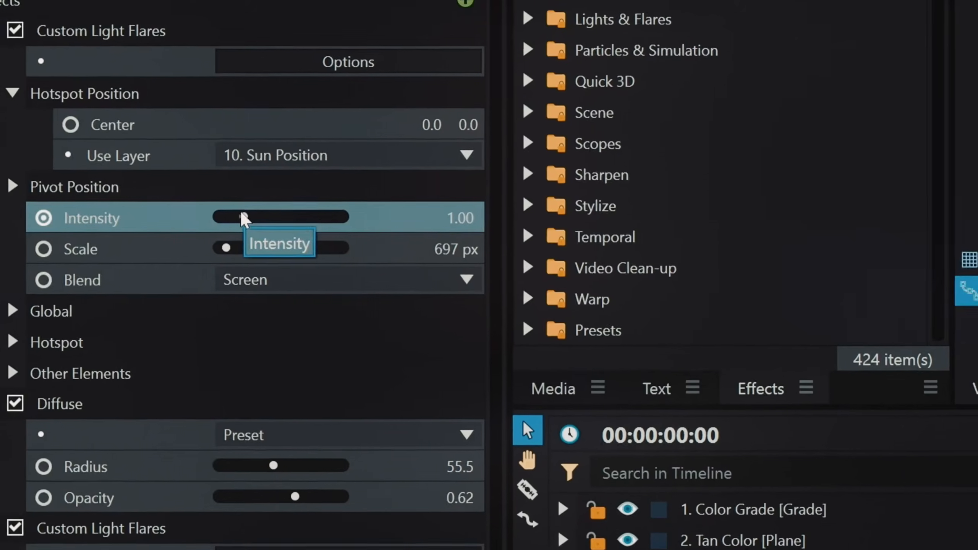
Raise the intensity of the Custom Light Flares effect and play the wheat field composite from the start.
{"action": "left_click_drag", "start_coordinate": [243, 219], "coordinate": [261, 218]}
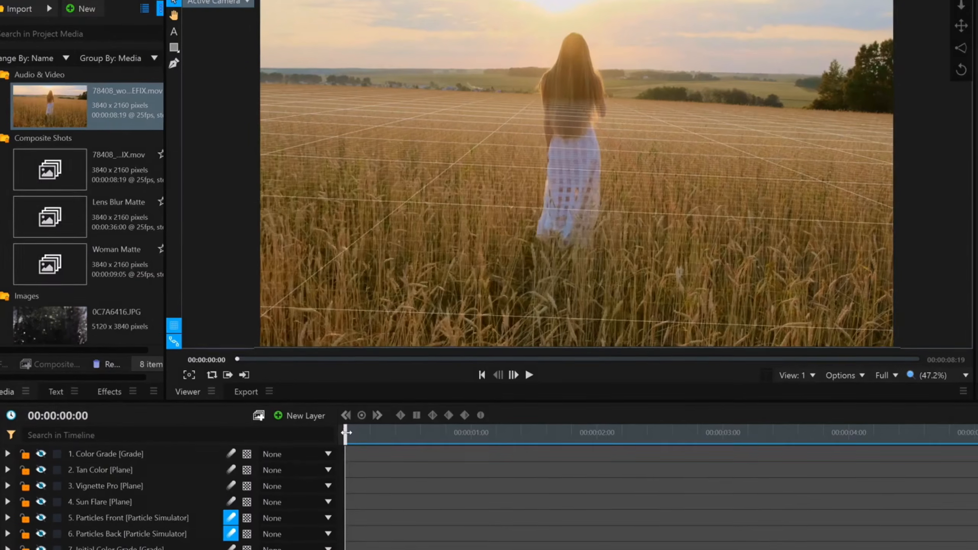
{"action": "key", "text": "space"}
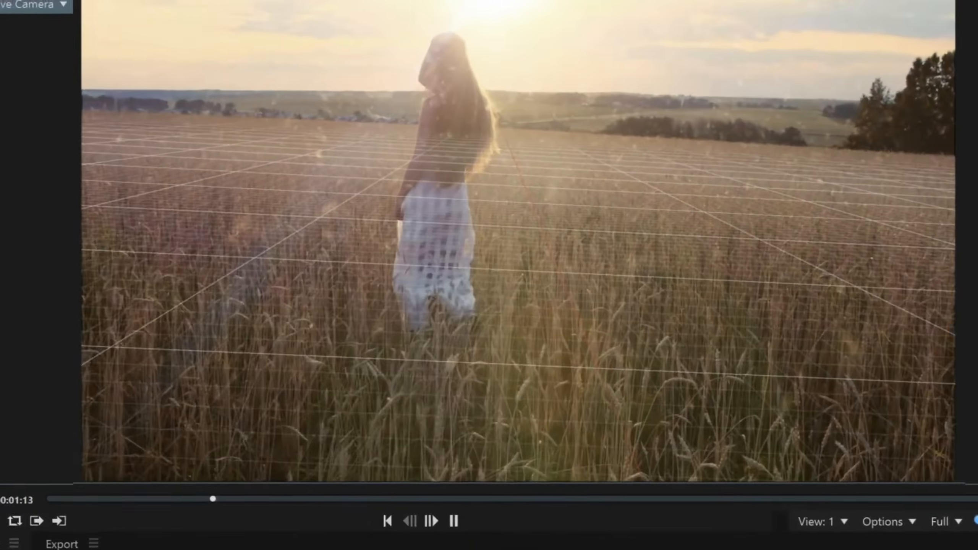